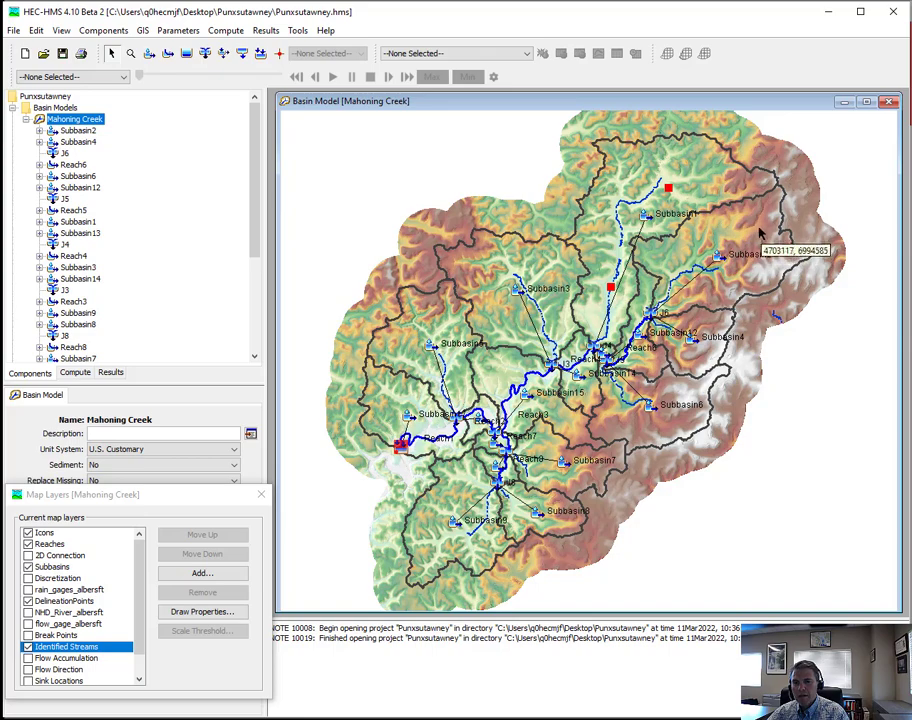
- Merge Subbasin2, Subbasin4, Subbasin12, Subbasin6 and Subbasin13 on the eastern side of the watershed into one subbasin
scroll(703, 349, "up", 2)
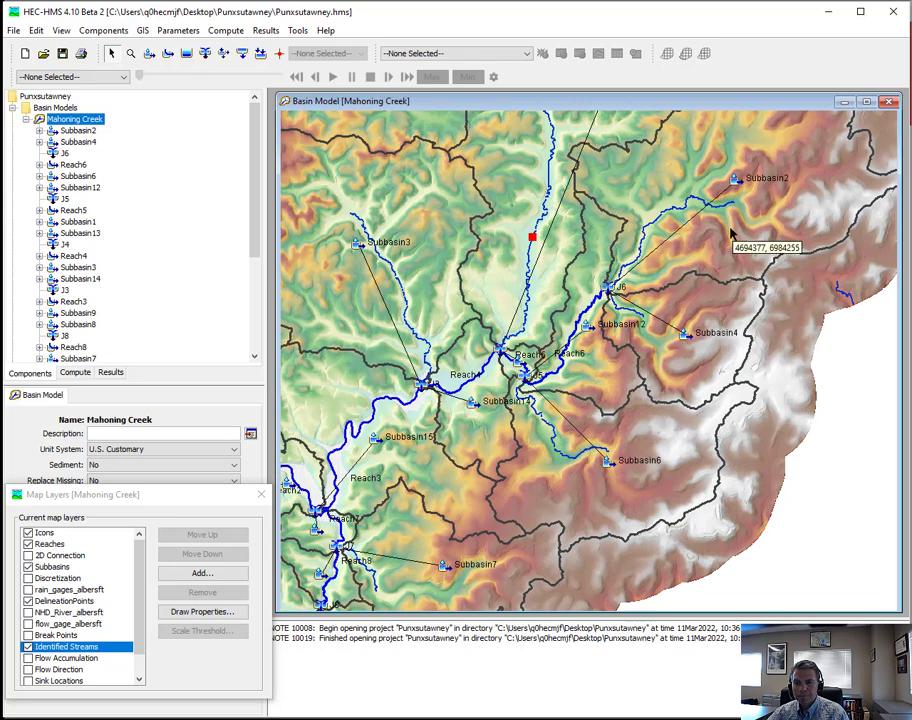
left_click(730, 233)
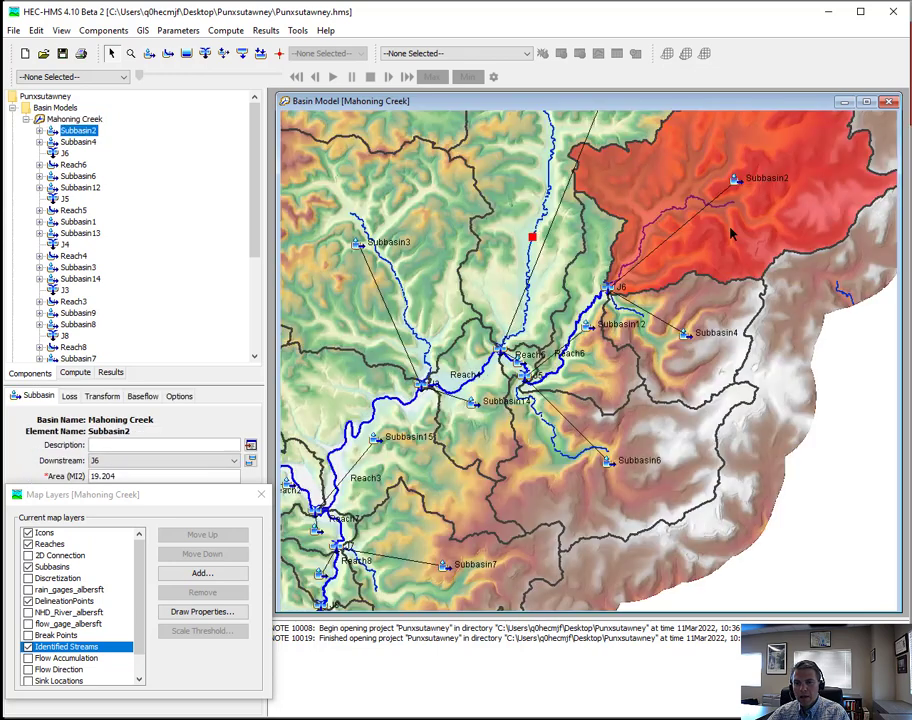
left_click(666, 360, "ctrl")
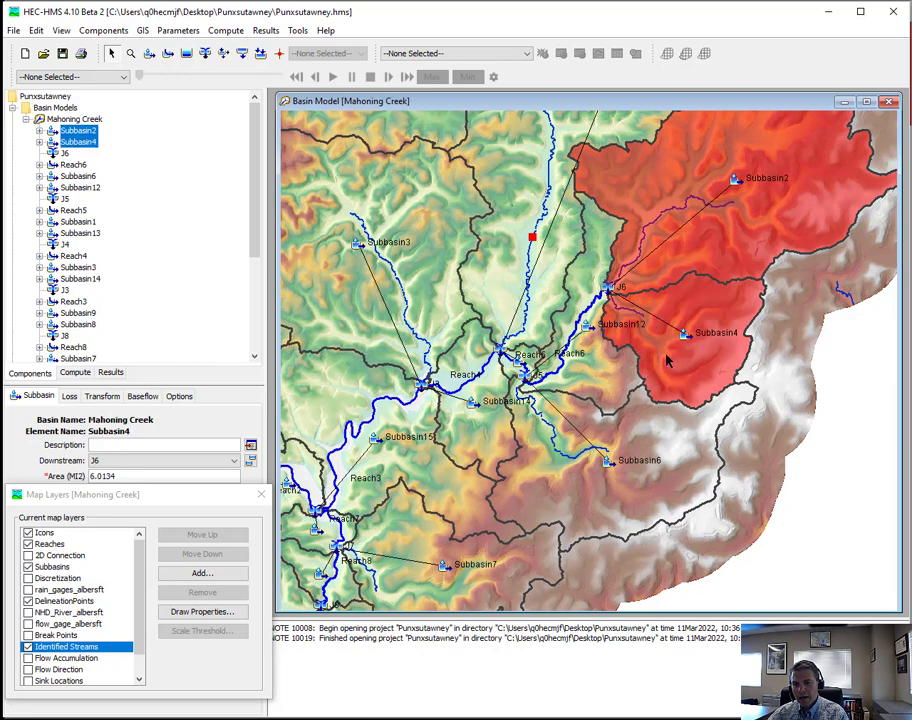
left_click(601, 381, "ctrl")
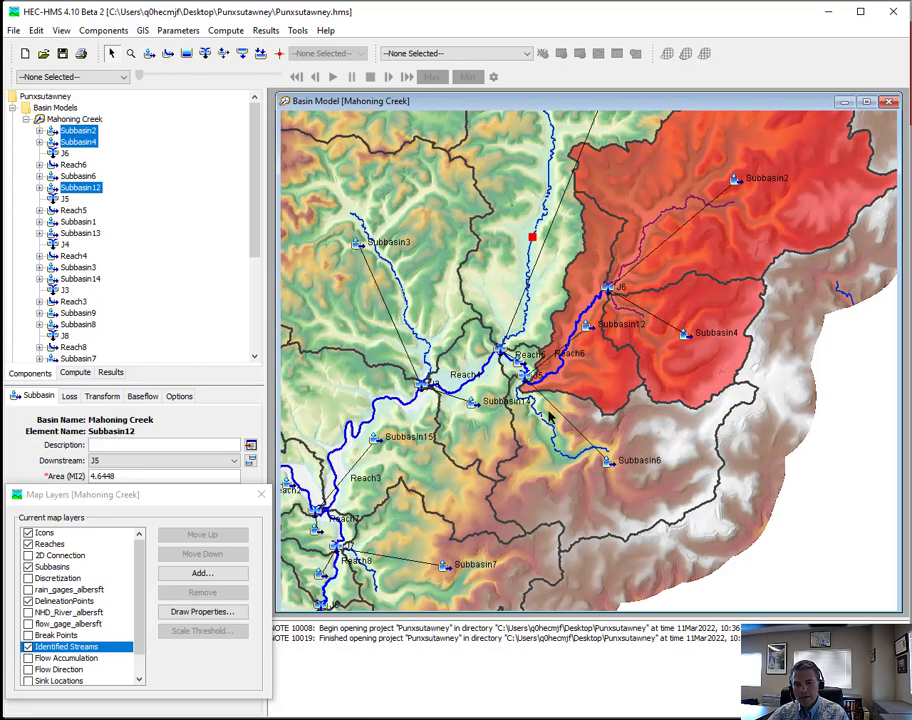
left_click(553, 470, "ctrl")
left_click(516, 368, "ctrl")
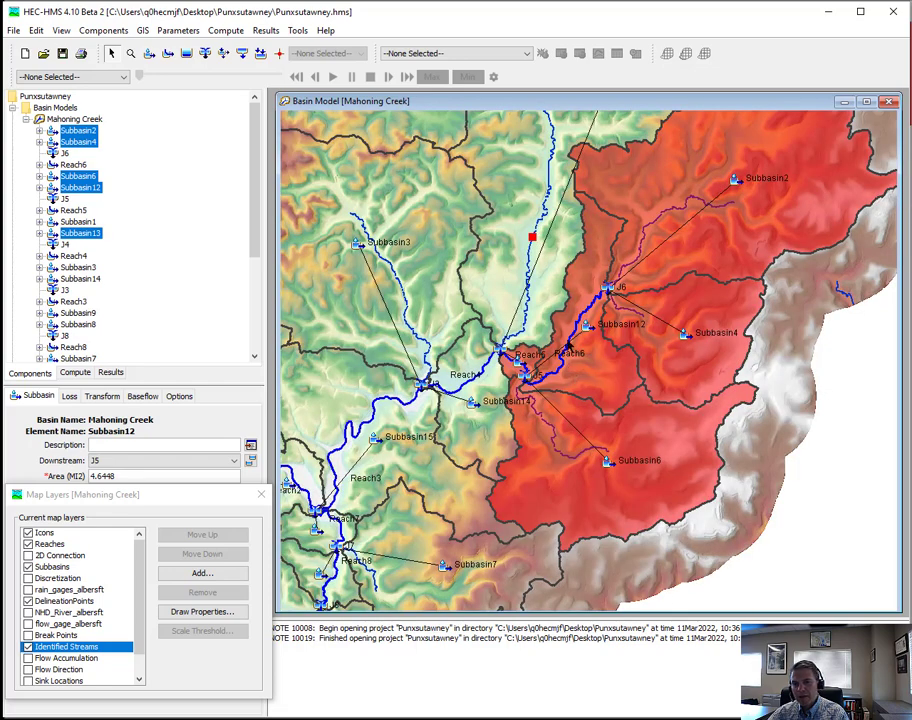
left_click(141, 32)
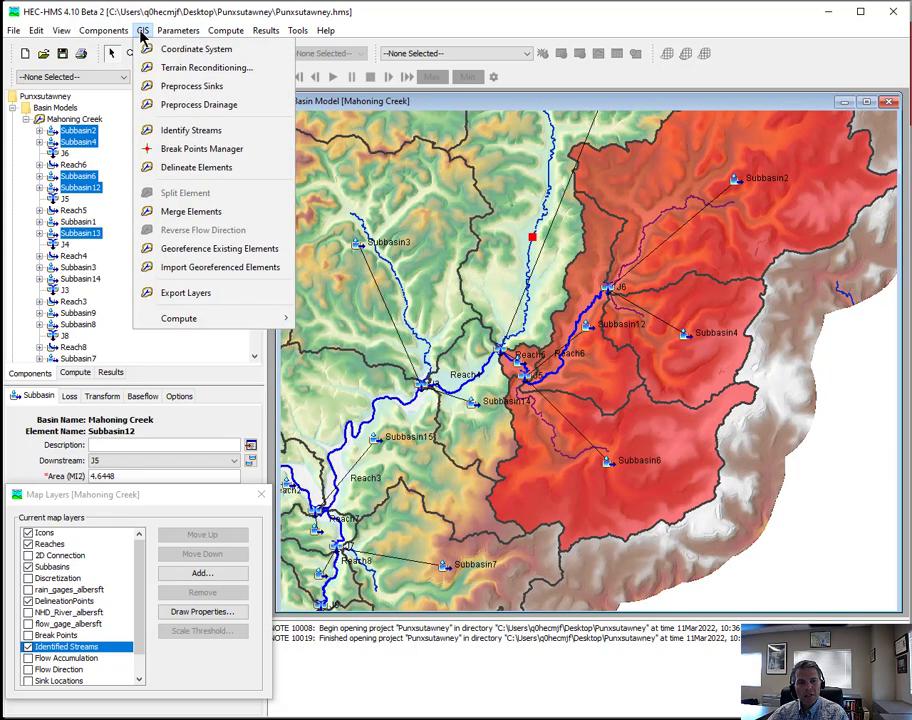
left_click(175, 215)
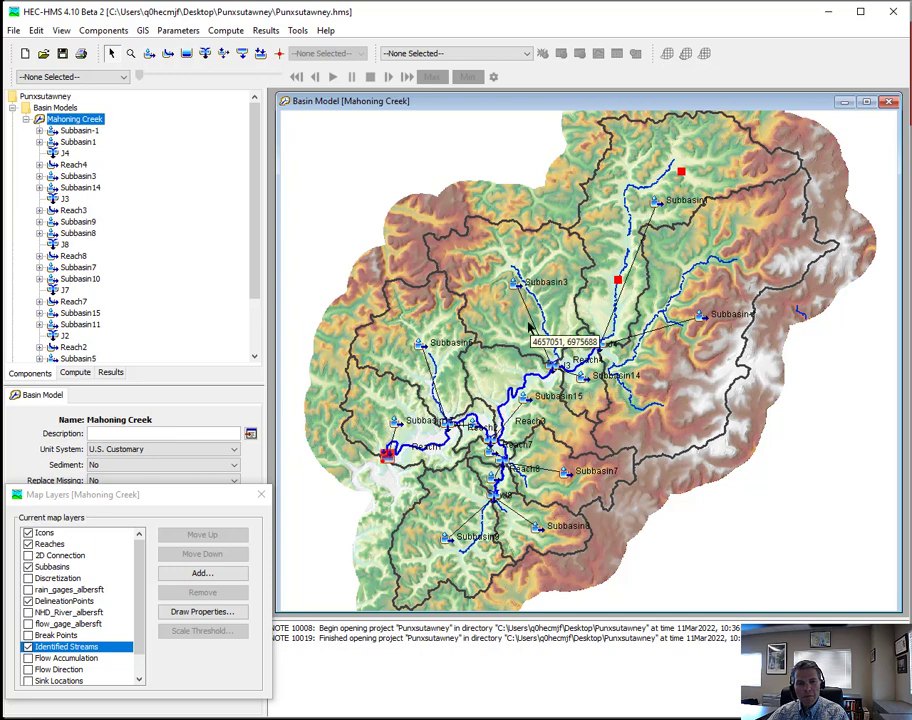
- Merge all subbasins downstream of junction J4, from Subbasin3 and Subbasin14 down to the two at the outlet, into one subbasin
left_click(561, 310)
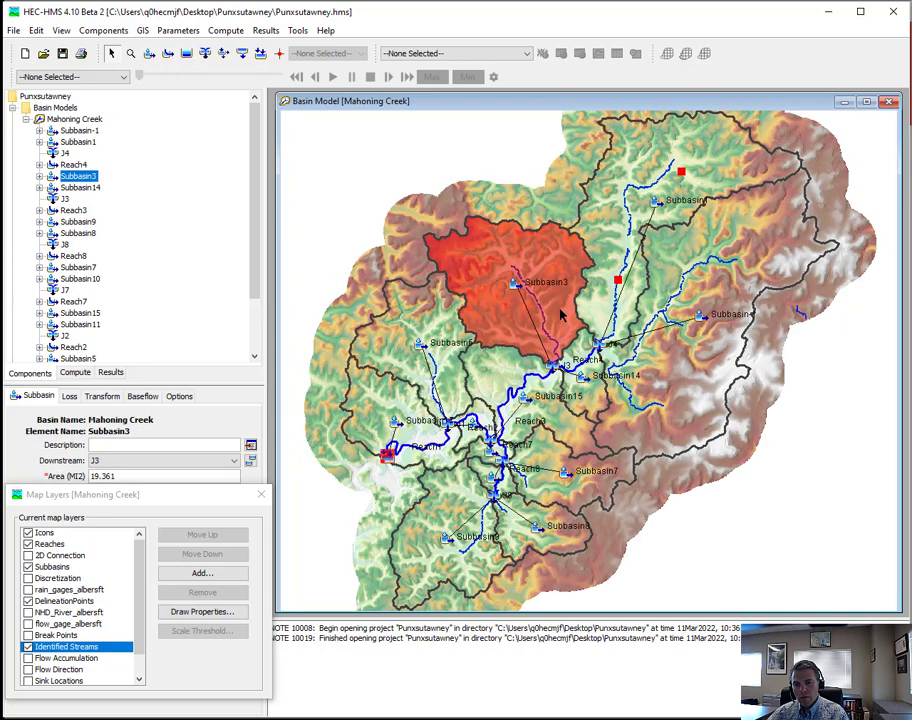
left_click(594, 410, "ctrl")
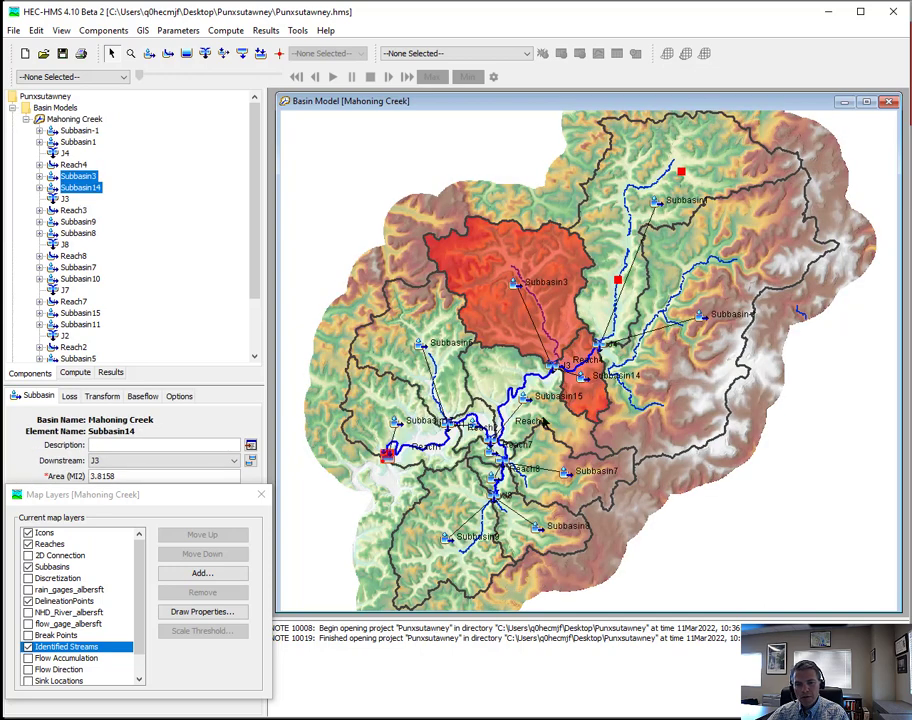
left_click(545, 412, "ctrl")
left_click(545, 485, "ctrl")
left_click(525, 530, "ctrl")
left_click(465, 558, "ctrl")
left_click(485, 464, "ctrl")
left_click(479, 453, "ctrl")
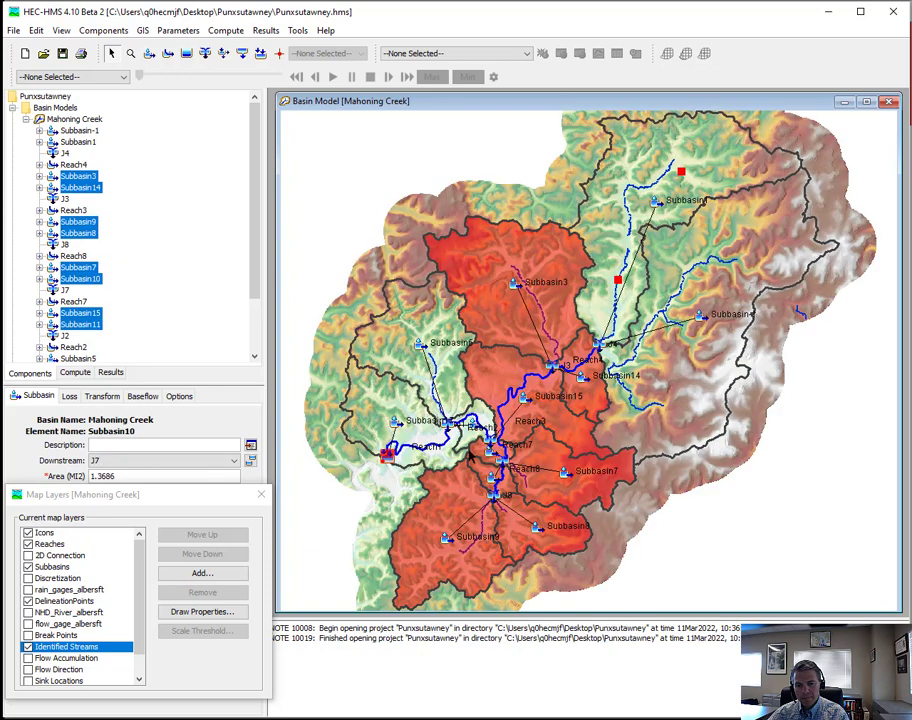
left_click(447, 398, "ctrl")
left_click(413, 414, "ctrl")
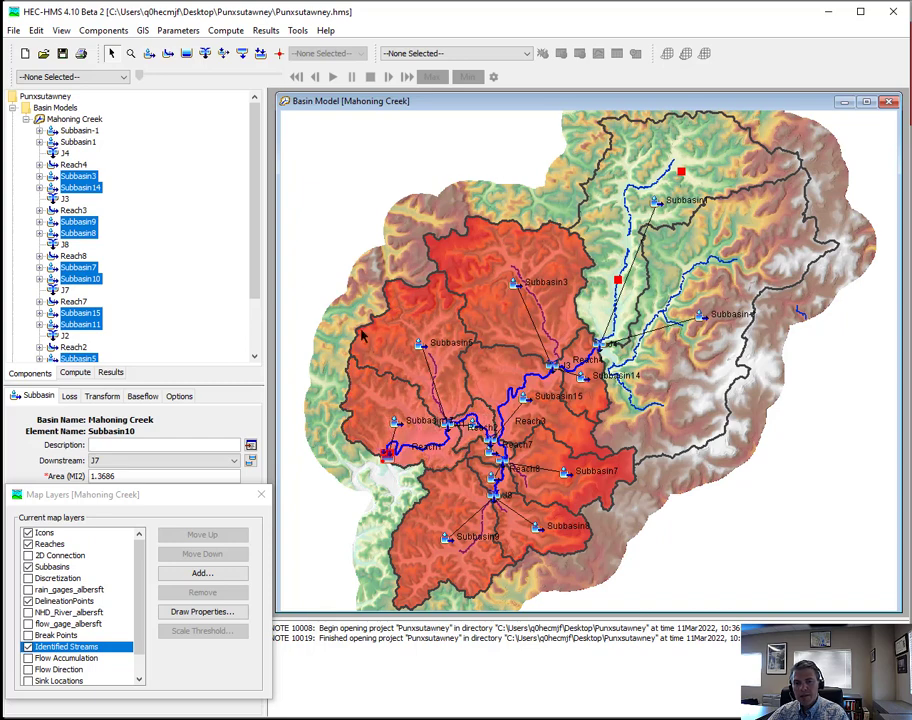
left_click(144, 31)
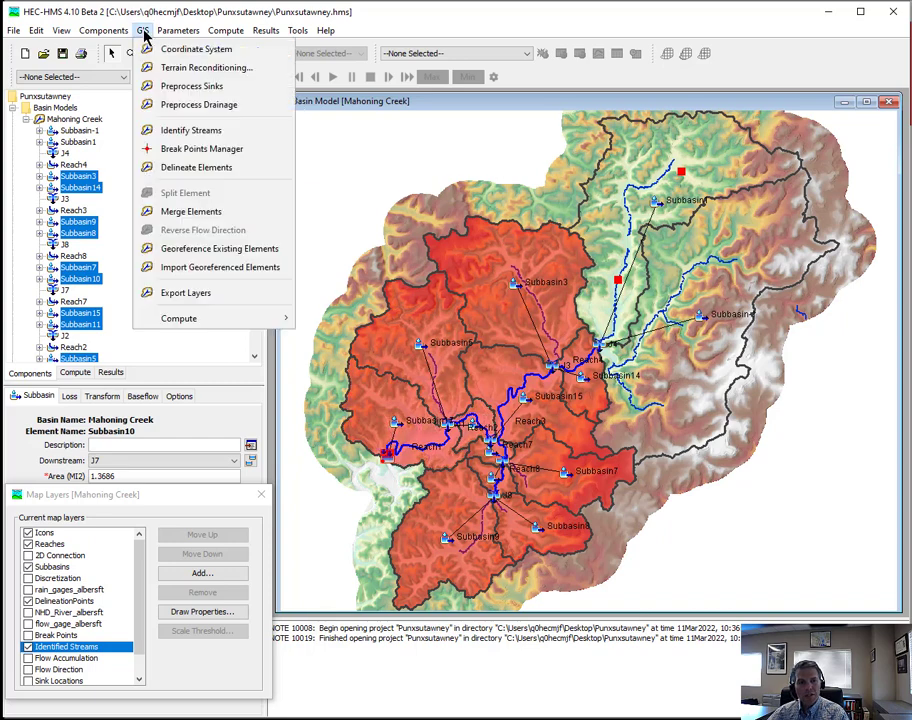
left_click(192, 215)
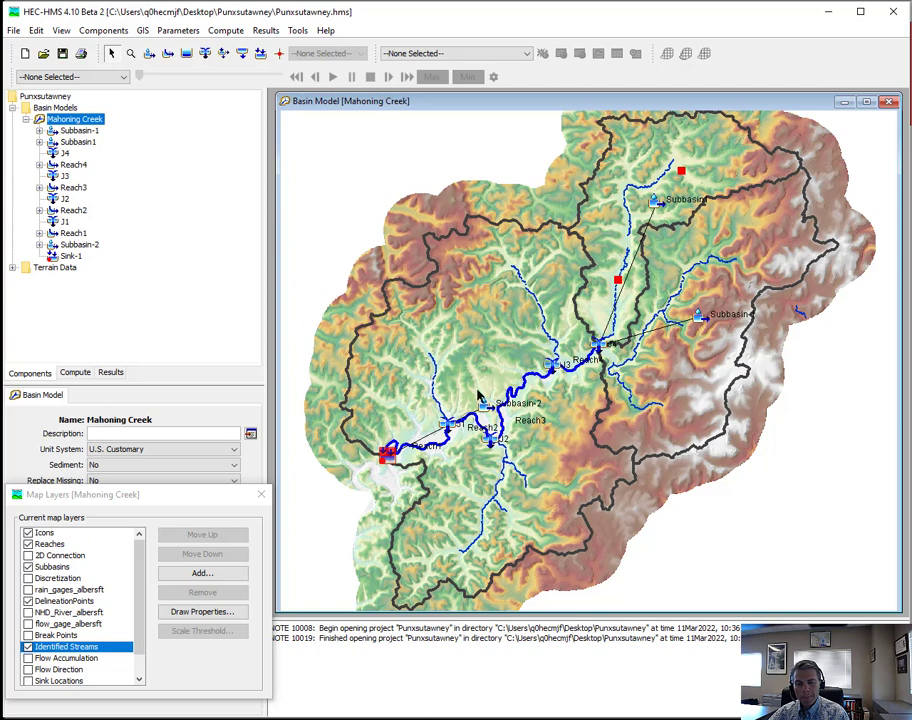
- Merge Reach4, Reach3, Reach2 and Reach1 into a single reach from junction J4 to Sink-1
left_click(580, 366)
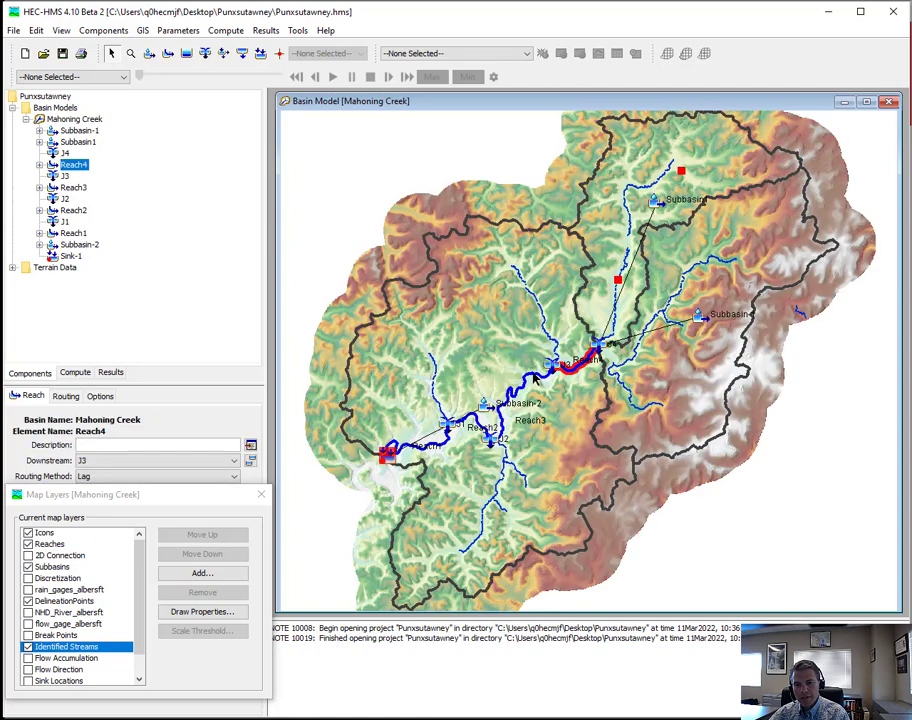
left_click(535, 377, "shift")
left_click(479, 425, "shift")
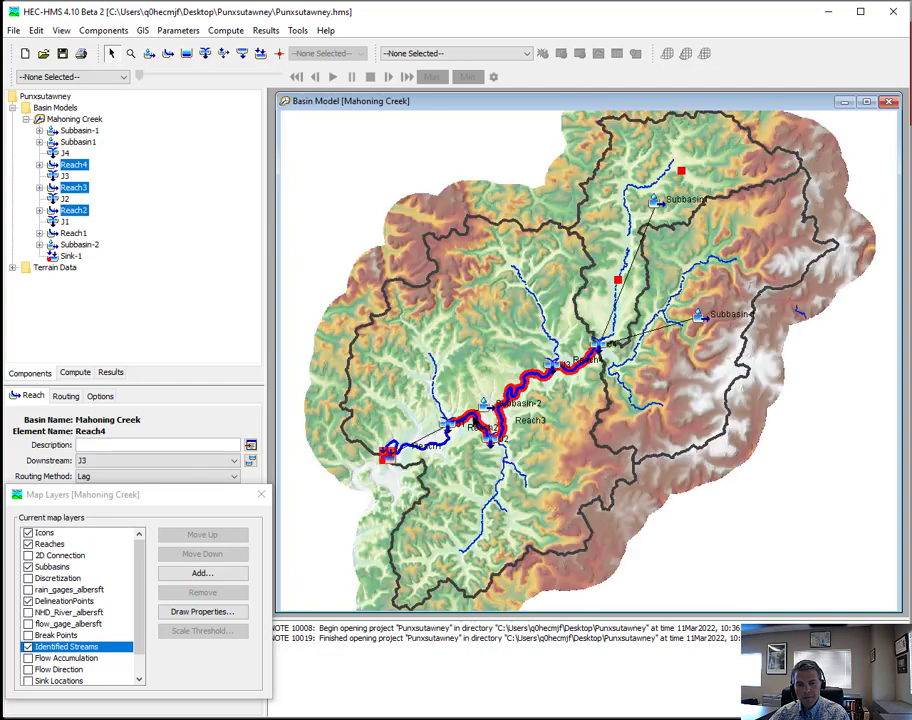
left_click(420, 449, "shift")
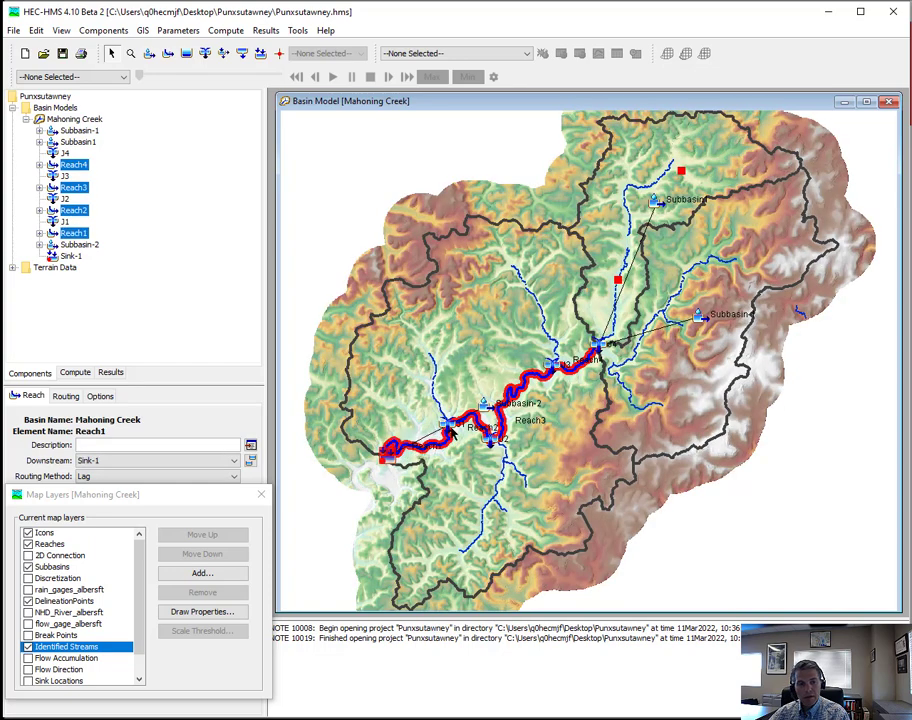
left_click(143, 31)
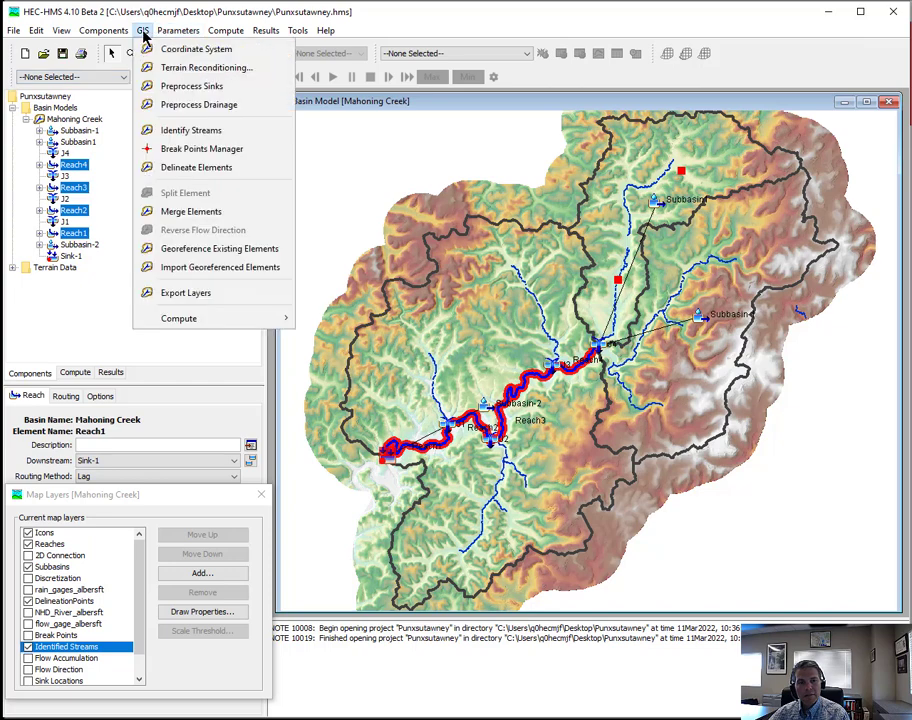
left_click(193, 216)
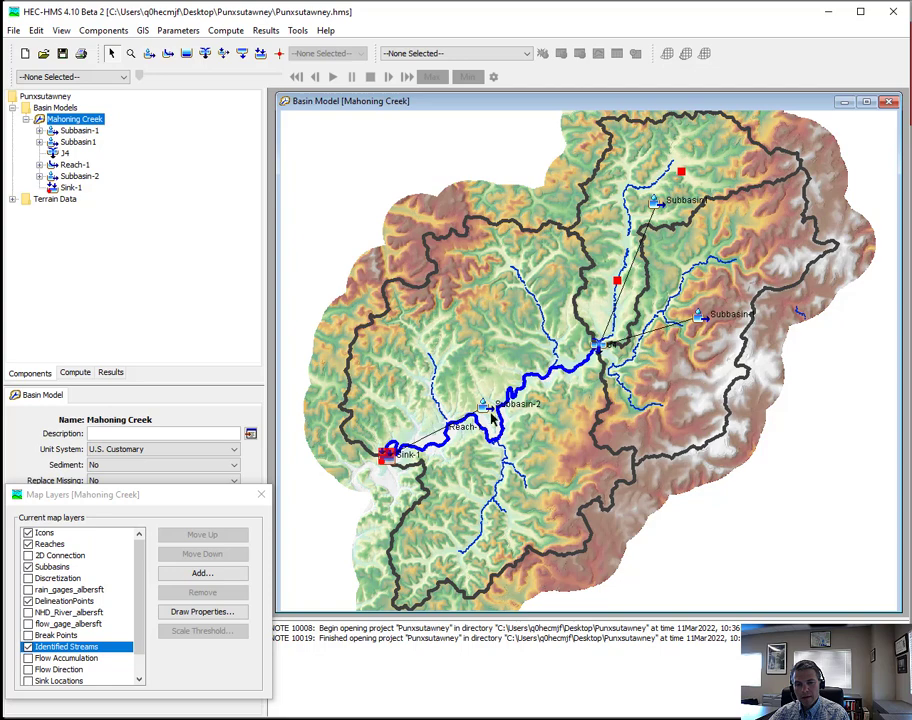
- Move the Subbasin-2 icon northwest to the head of the western tributary, and check the Reach-1 and Sink-1 elements
left_click_drag(480, 407, 434, 340)
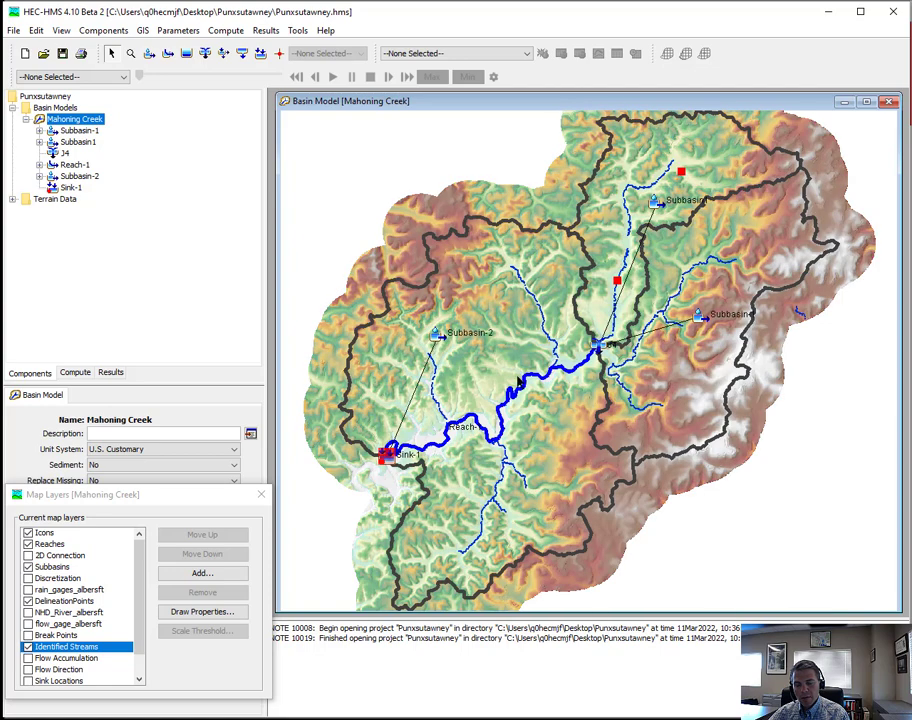
left_click(515, 393)
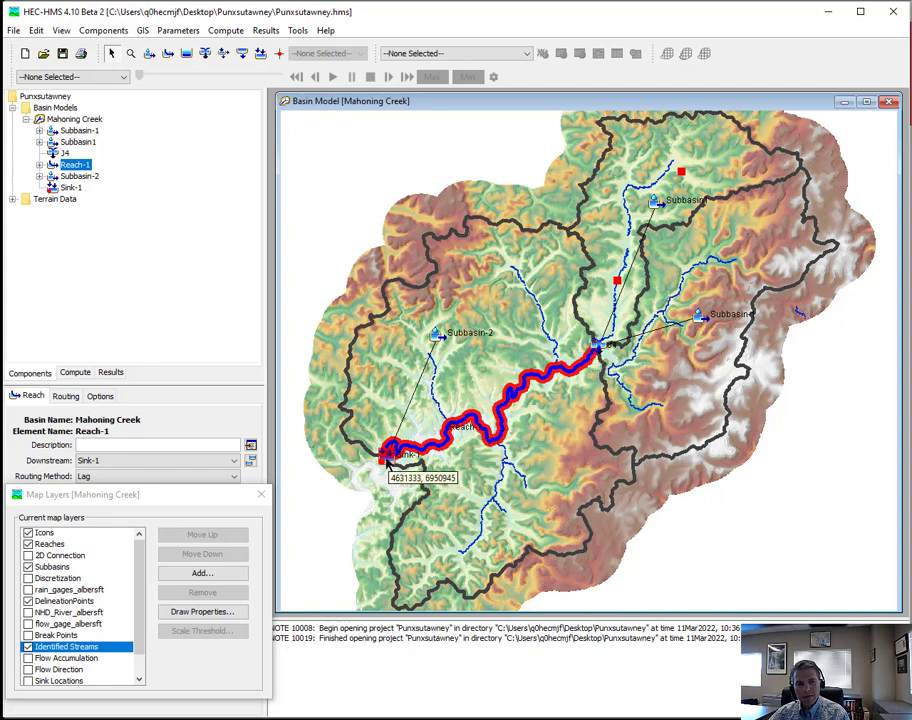
left_click(385, 458)
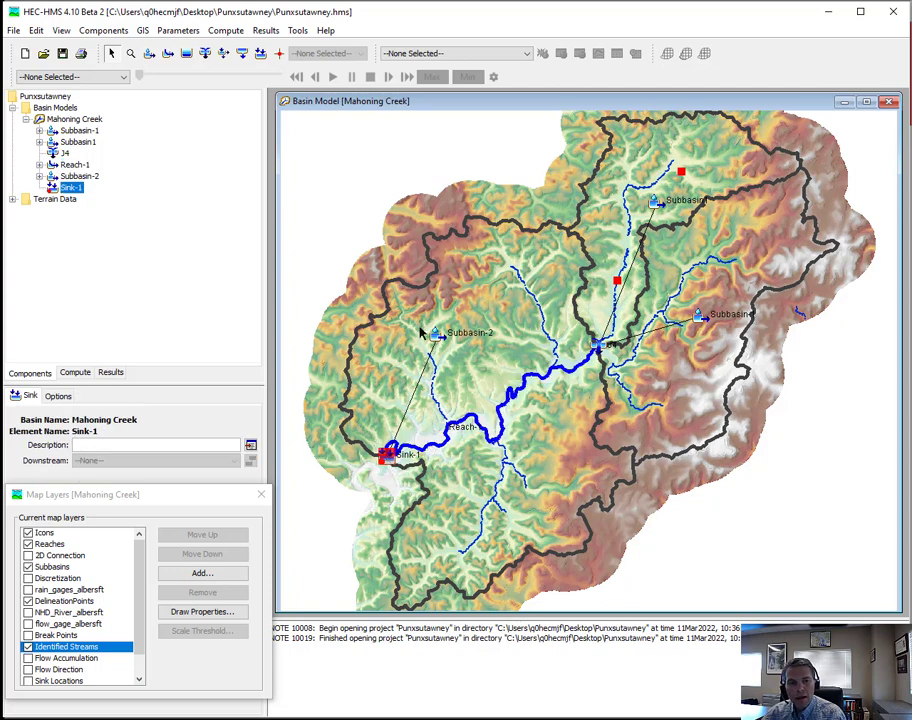
- Split Subbasin1 at the red delineation point on its stream north of J4, and accept the previewed split
left_click_drag(738, 255, 685, 375)
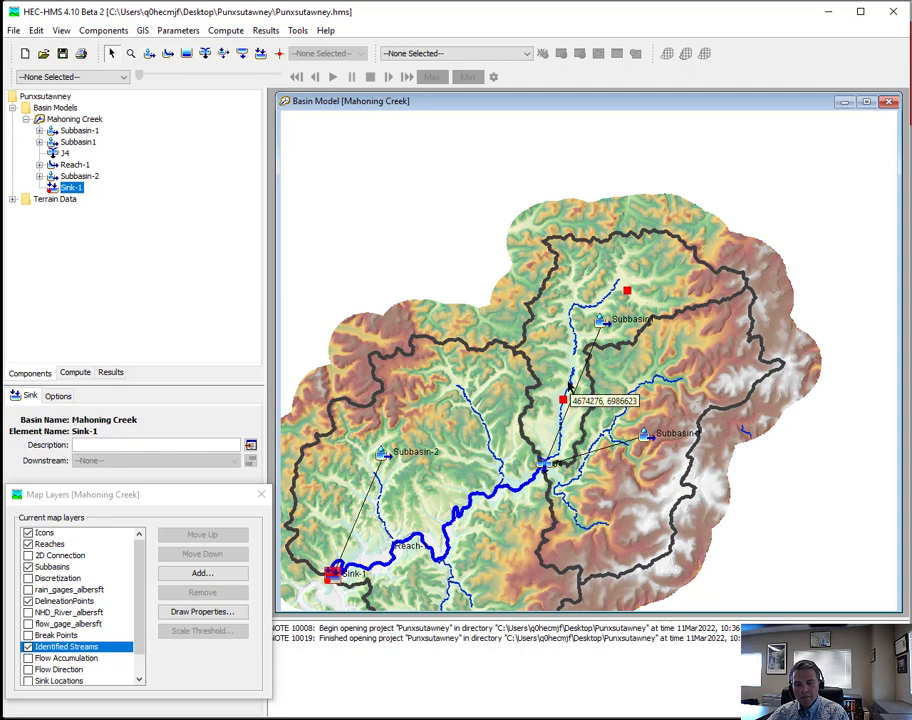
scroll(560, 368, "up", 1)
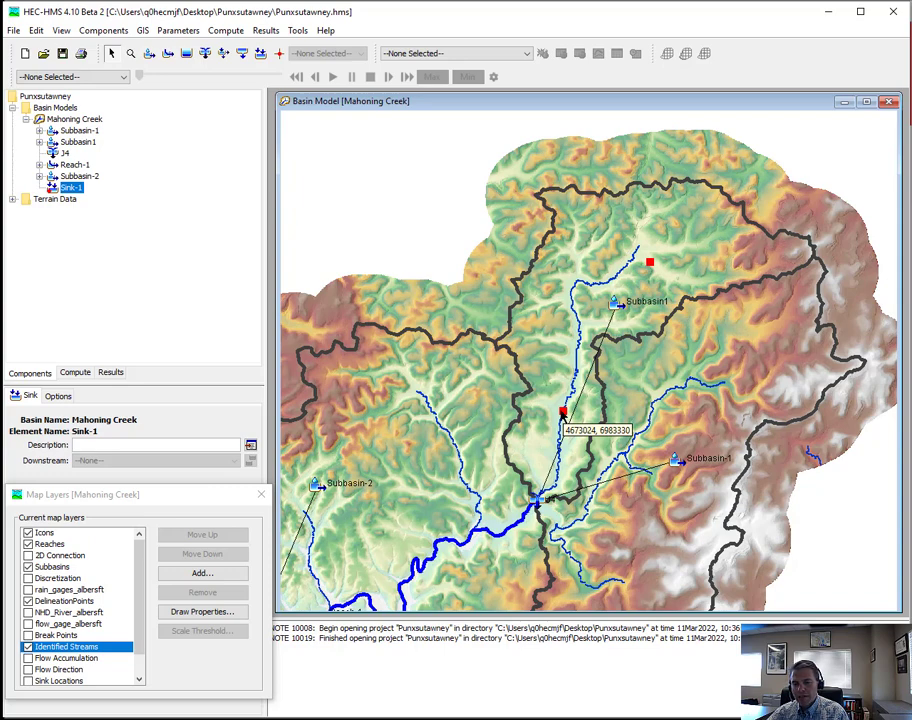
scroll(583, 416, "up", 1)
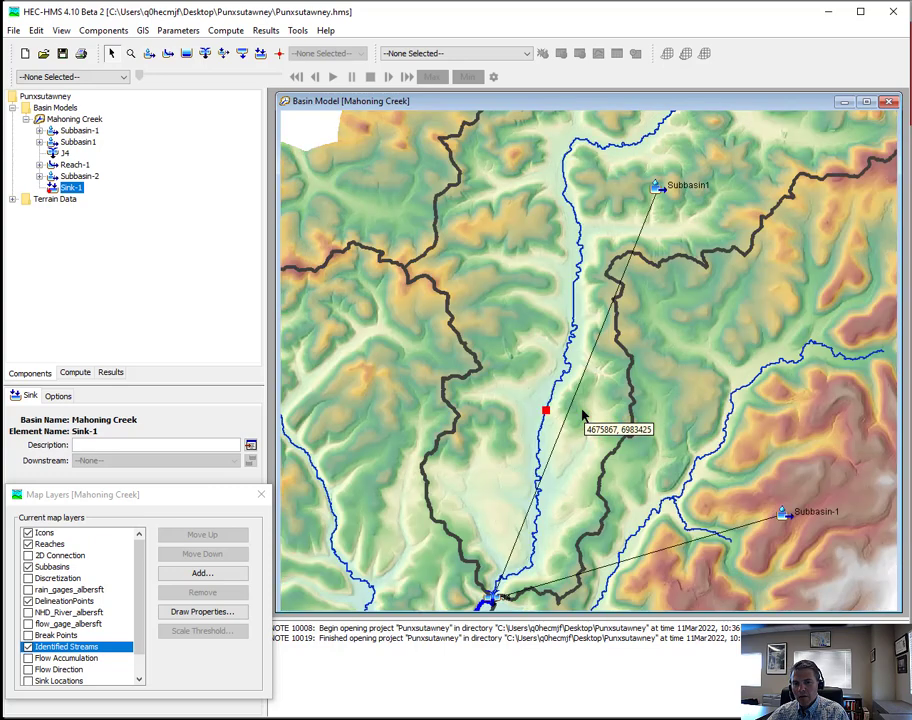
scroll(583, 416, "up", 1)
scroll(556, 428, "up", 1)
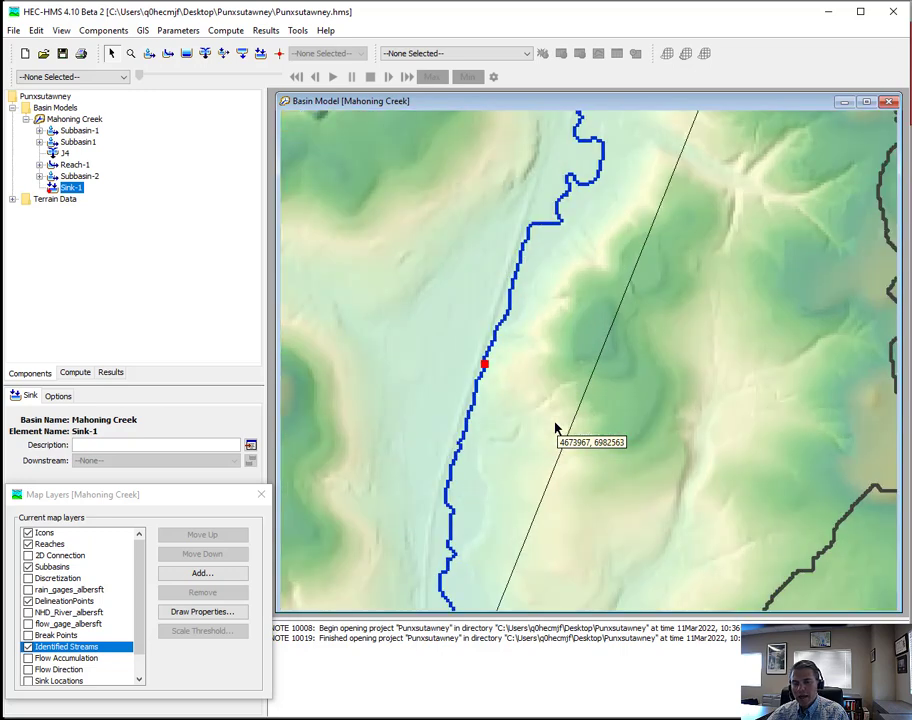
scroll(470, 383, "up", 1)
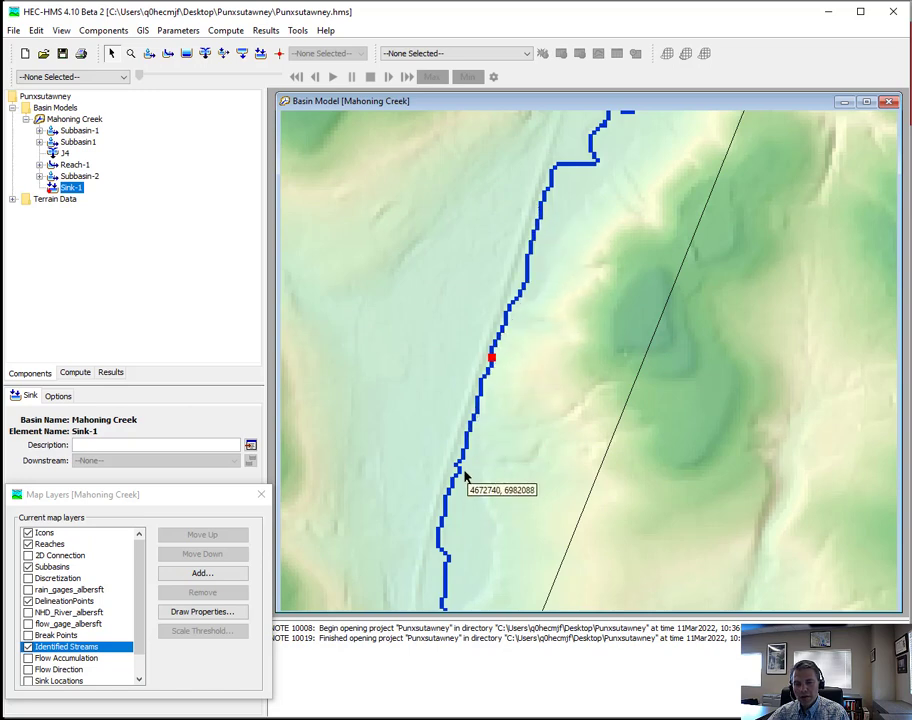
left_click(372, 197)
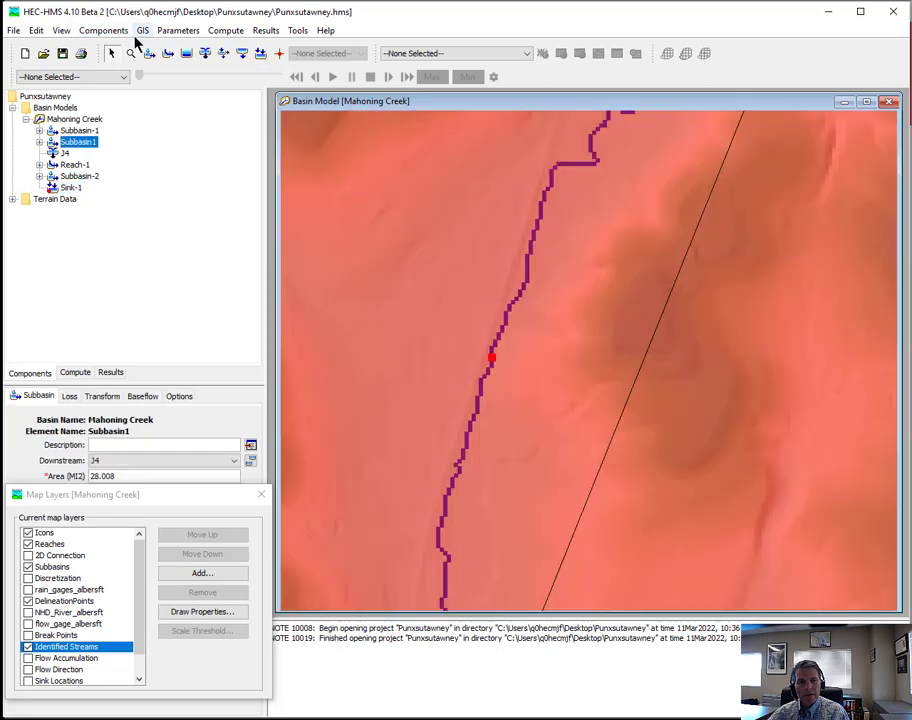
left_click(143, 31)
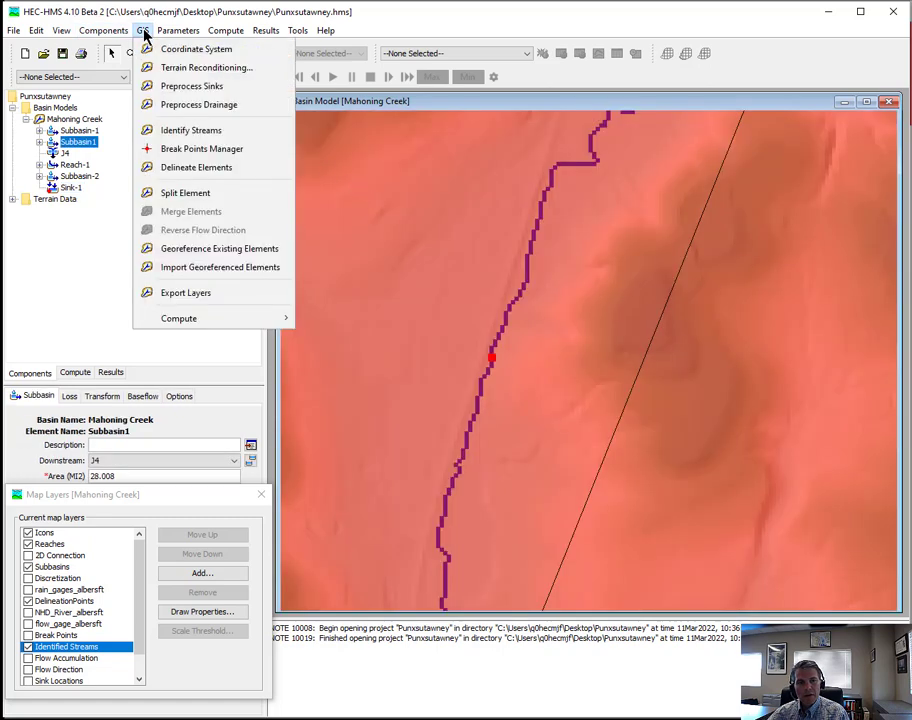
left_click(183, 193)
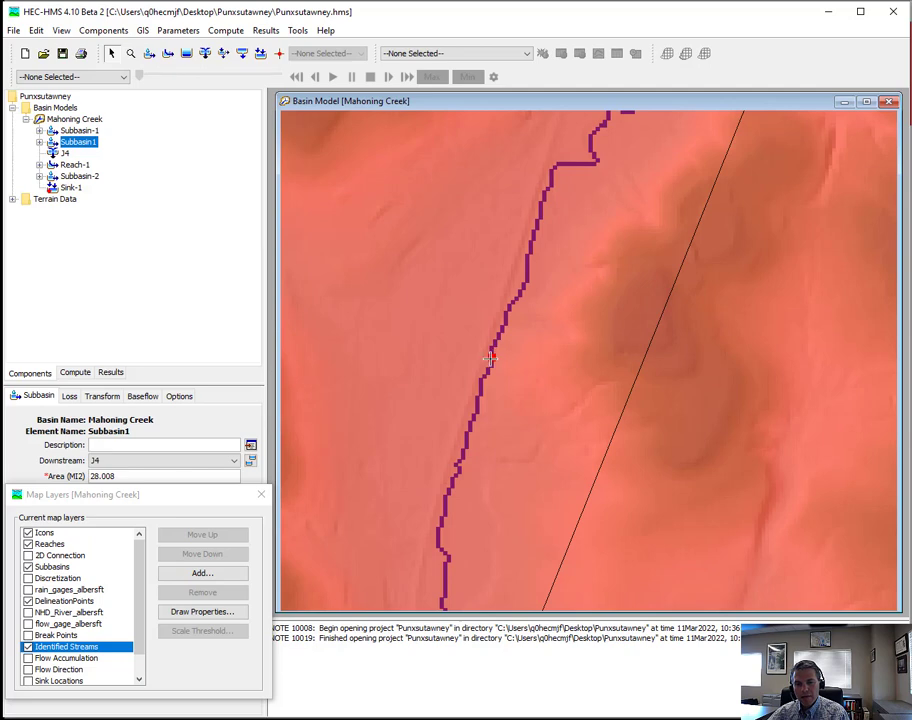
left_click(490, 357)
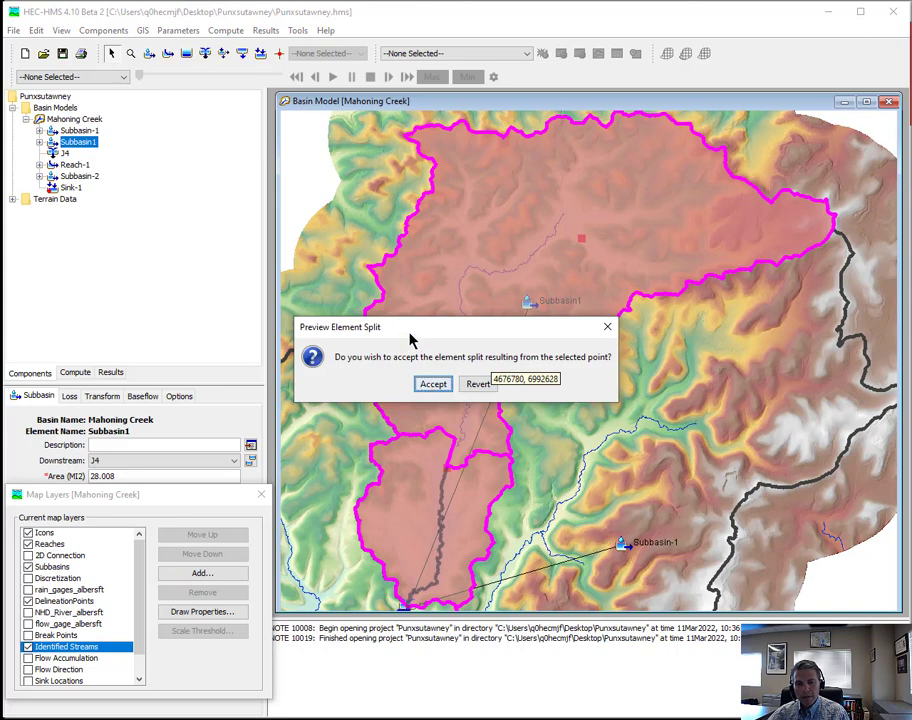
left_click_drag(464, 322, 697, 415)
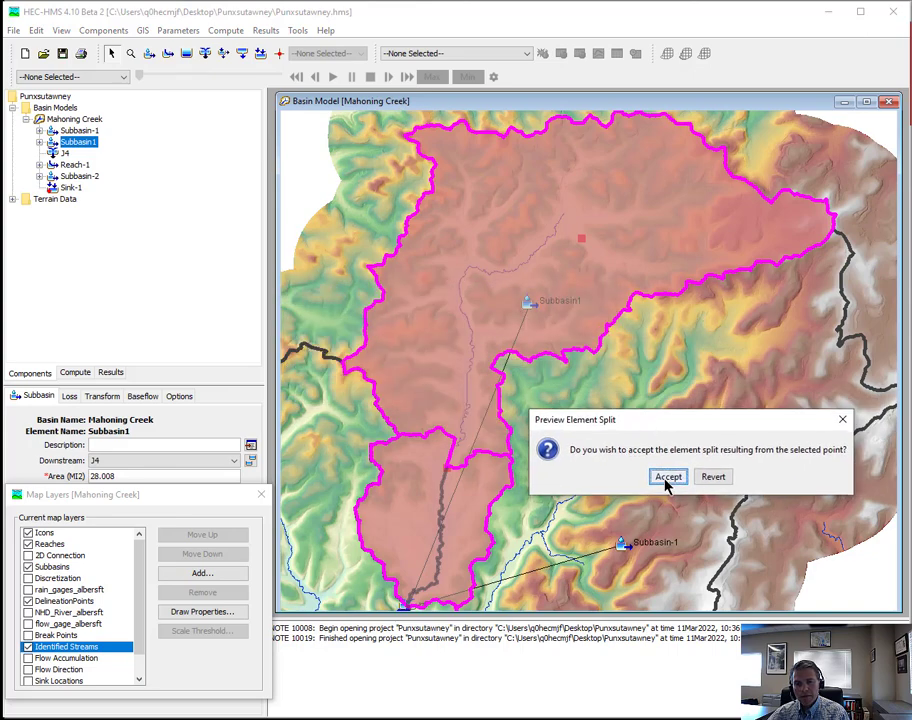
left_click(667, 477)
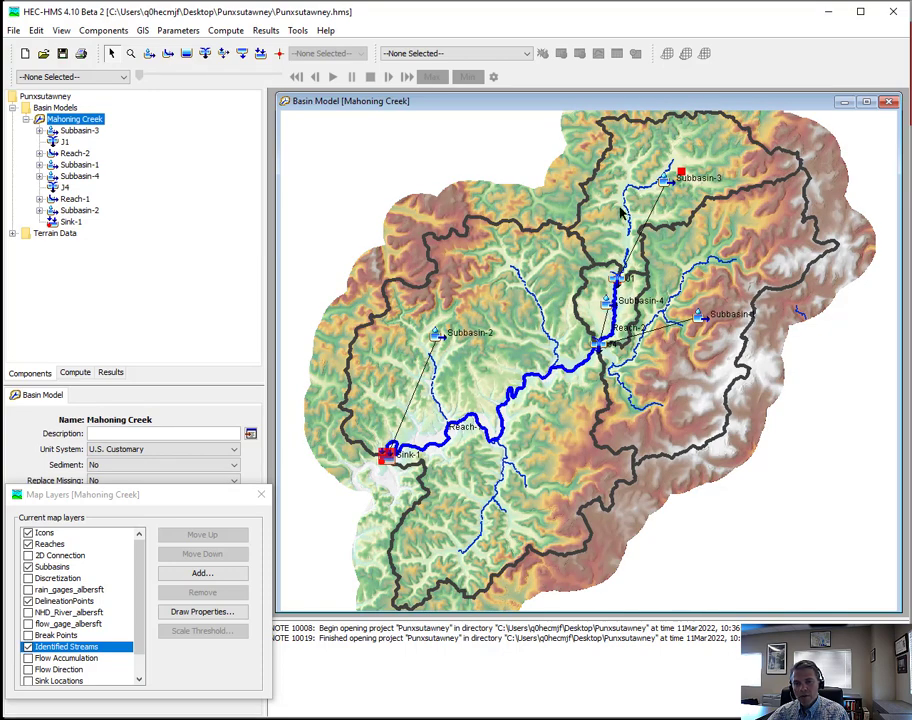
- Display the Flow Accumulation map layer around the red delineation point near the Subbasin-3 icon to examine the drainage cells there
left_click(130, 53)
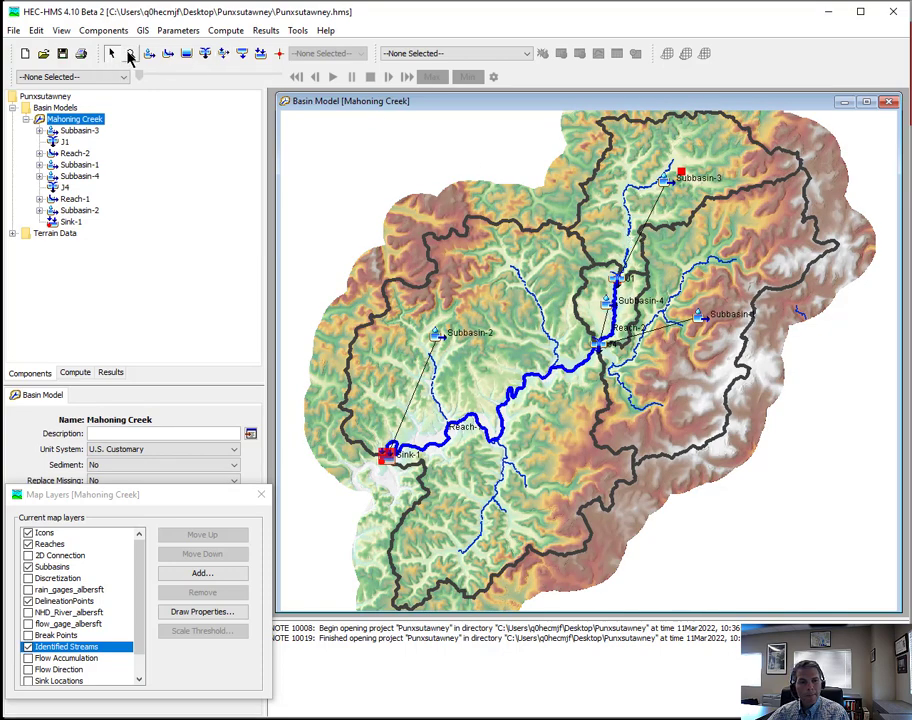
left_click_drag(651, 143, 719, 198)
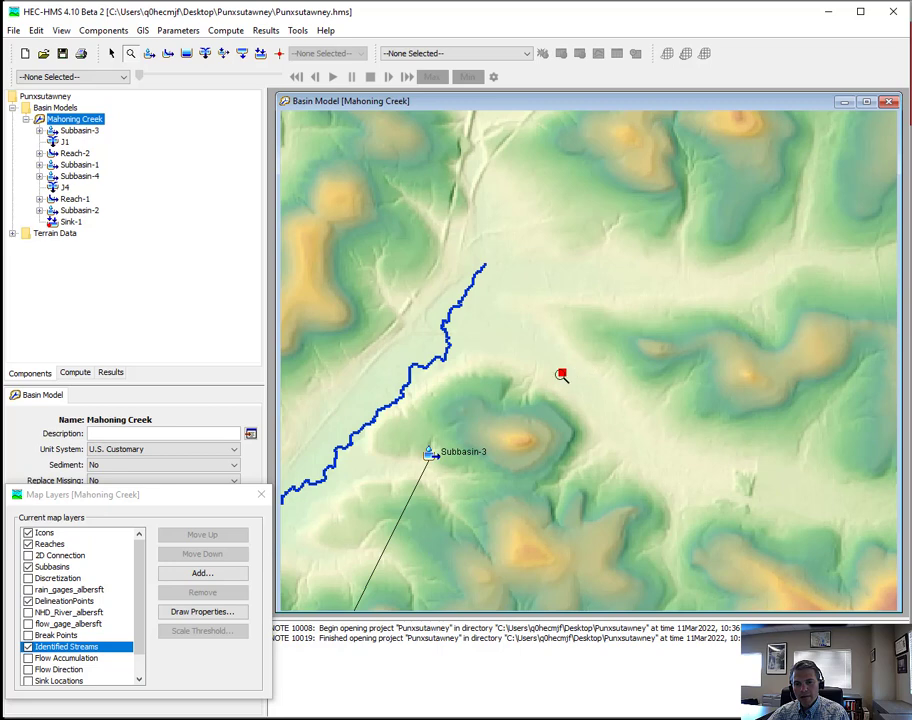
mouse_move(566, 369)
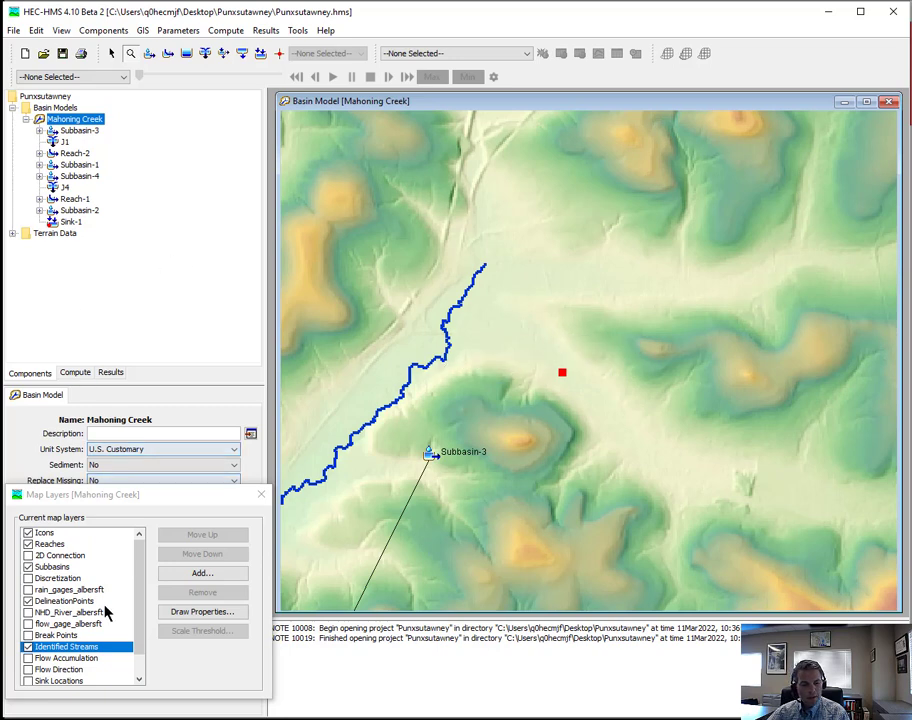
left_click(28, 659)
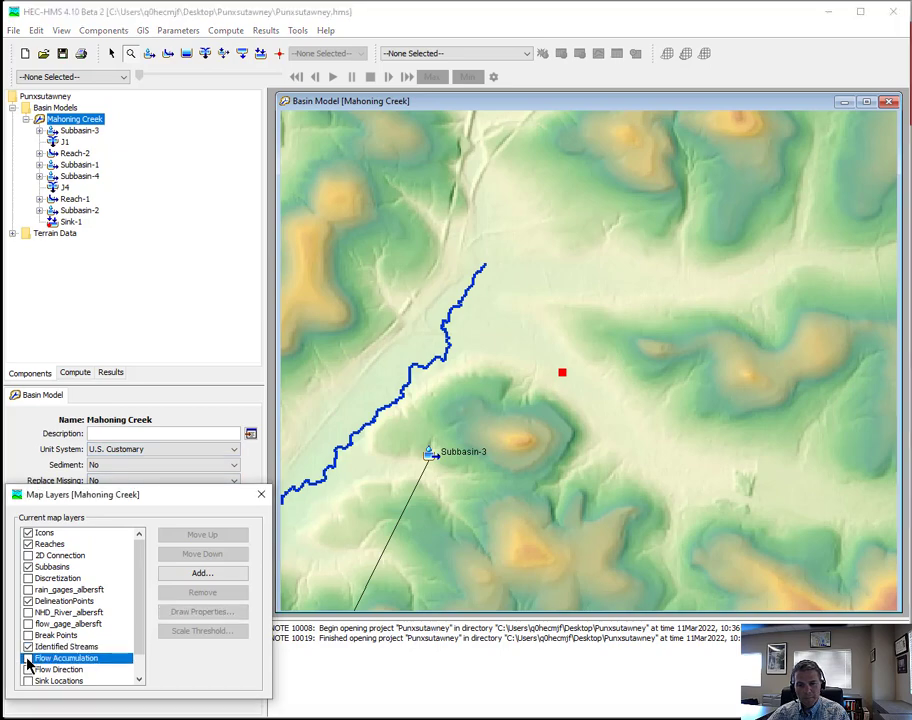
left_click(28, 659)
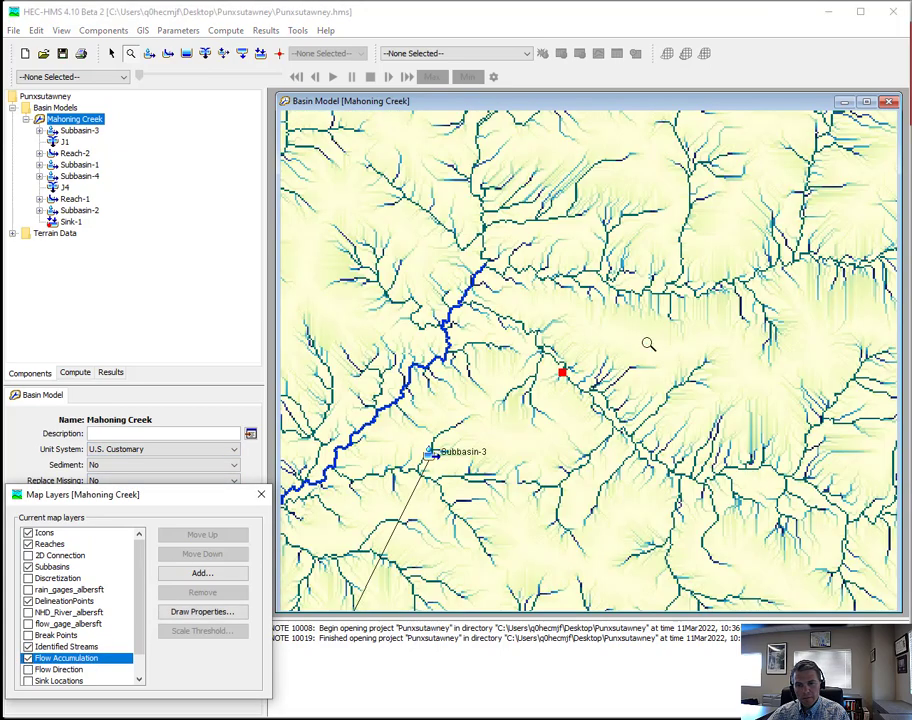
scroll(564, 374, "up", 4)
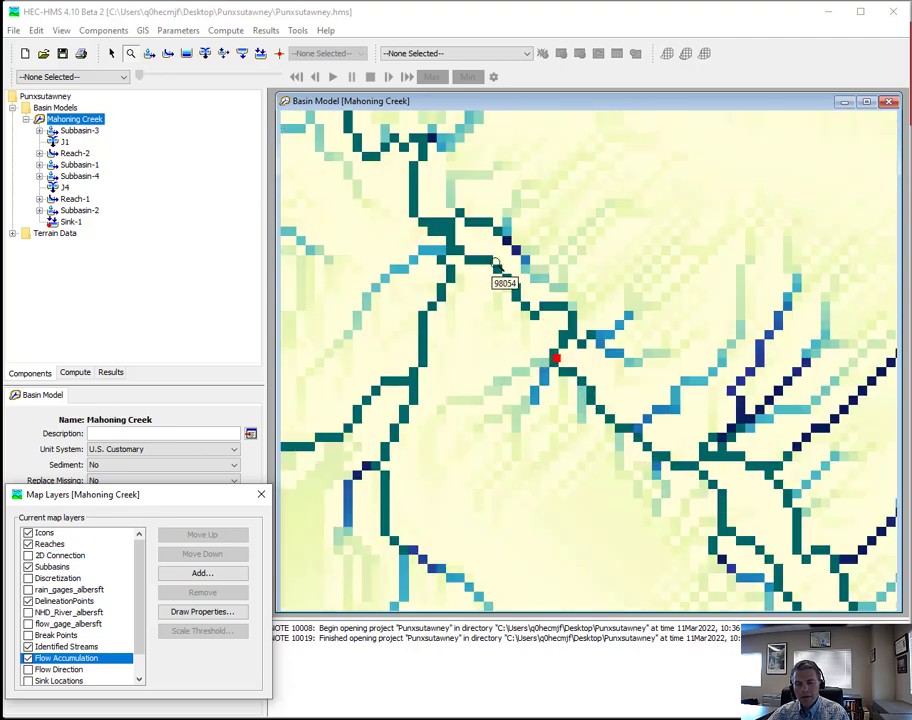
- Split Subbasin-3 at the flow accumulation cell beside the red delineation point, and accept the previewed element split
left_click(111, 54)
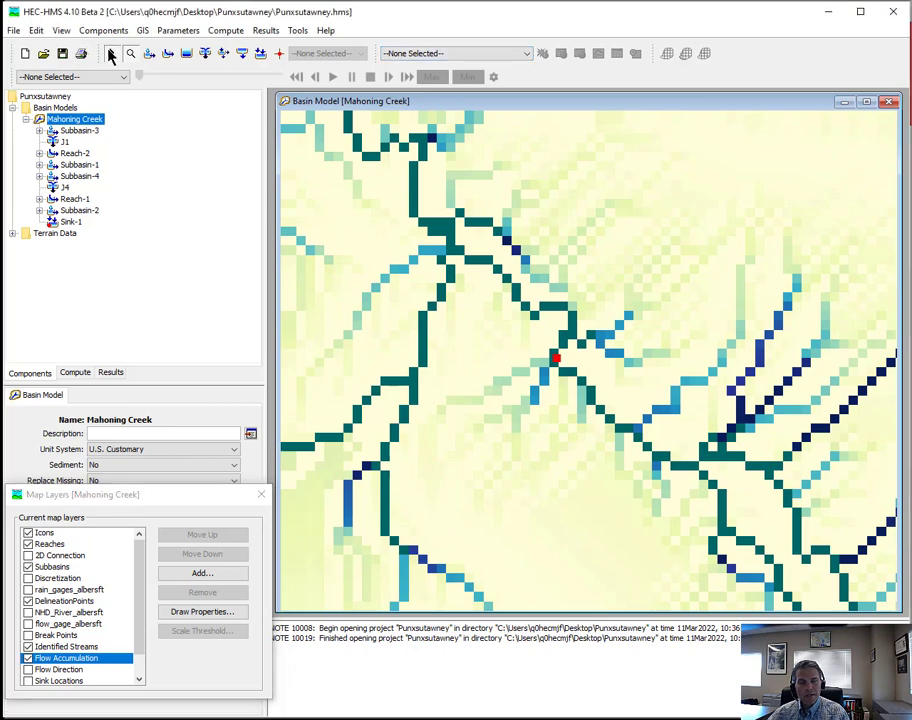
left_click(684, 206)
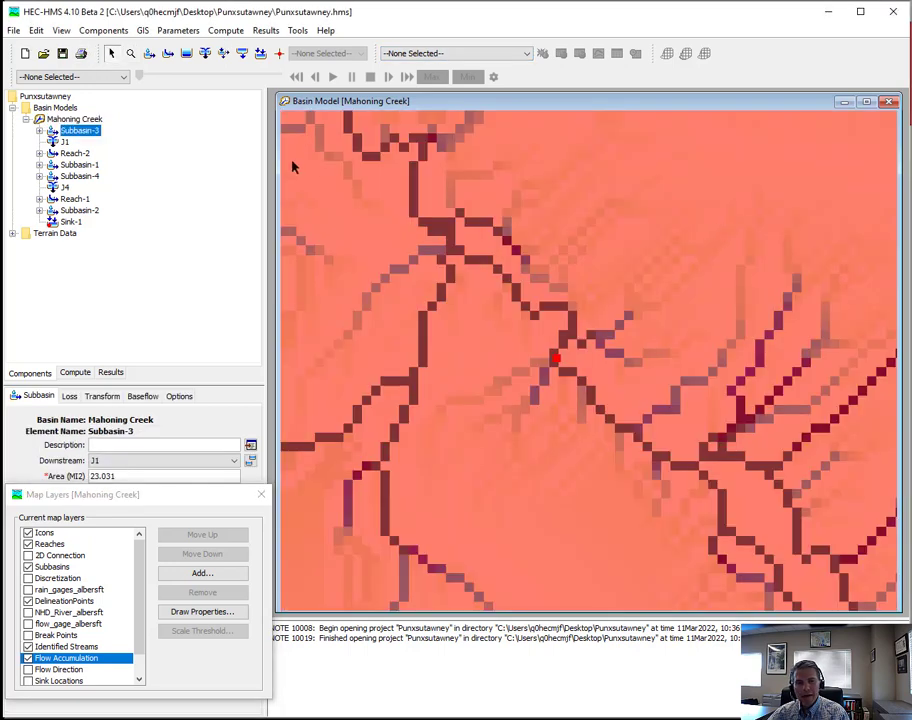
left_click(143, 31)
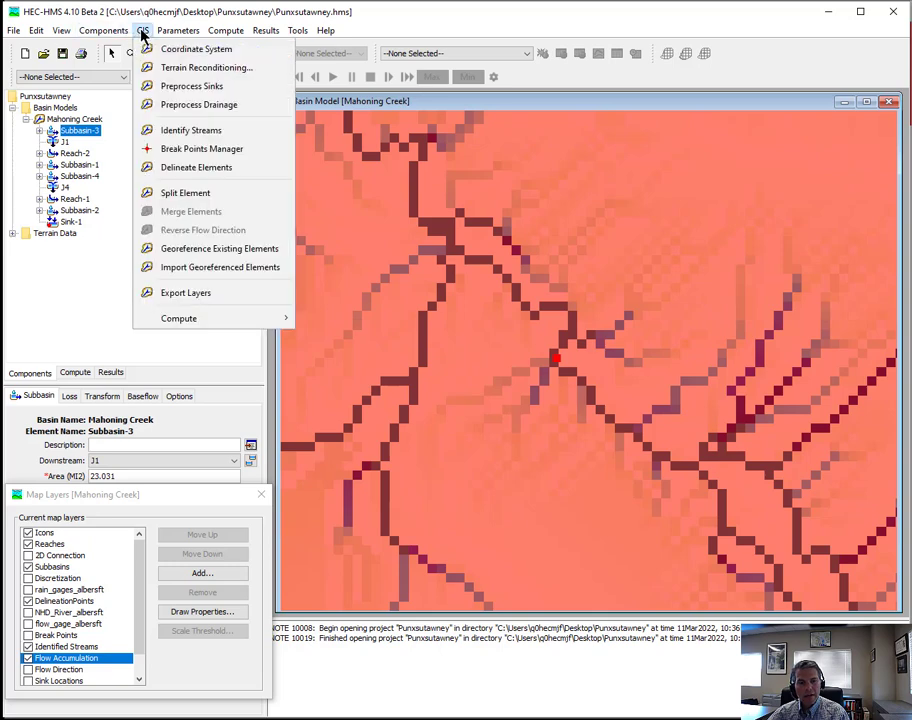
left_click(185, 195)
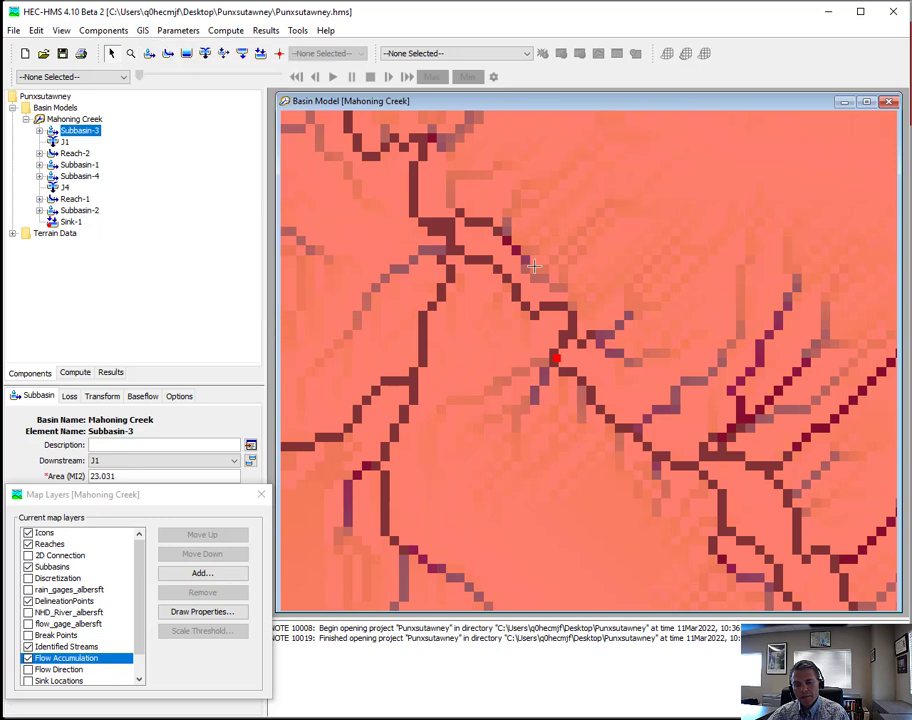
mouse_move(552, 357)
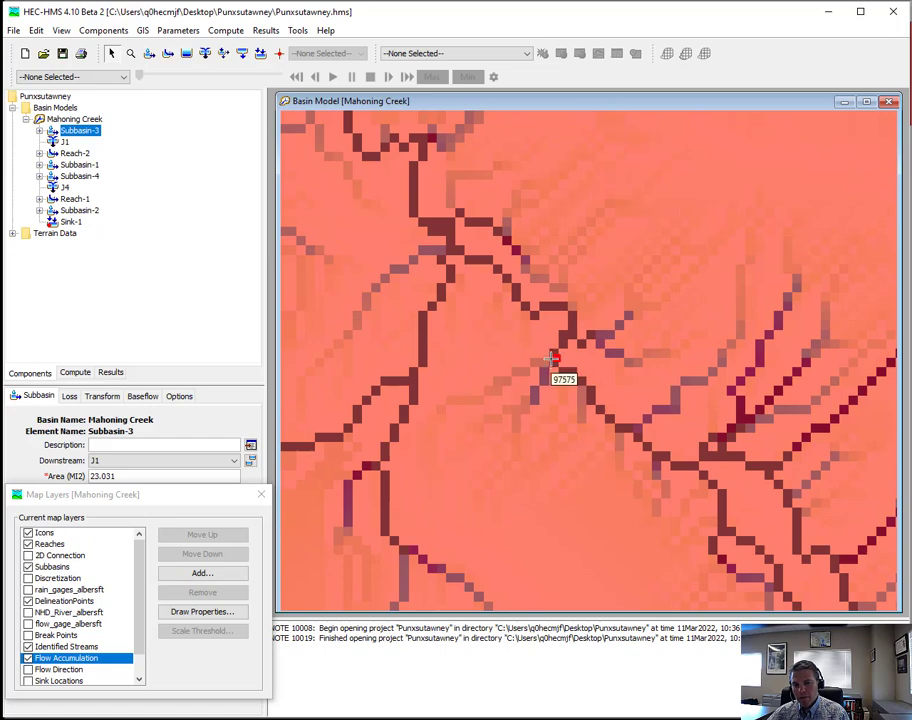
left_click(552, 357)
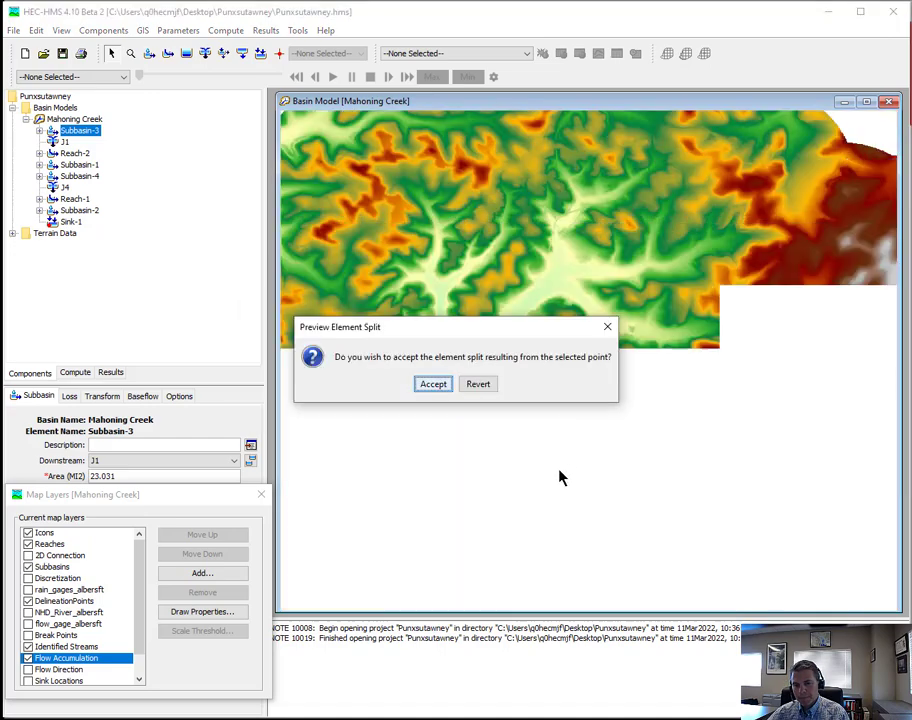
left_click_drag(470, 334, 708, 470)
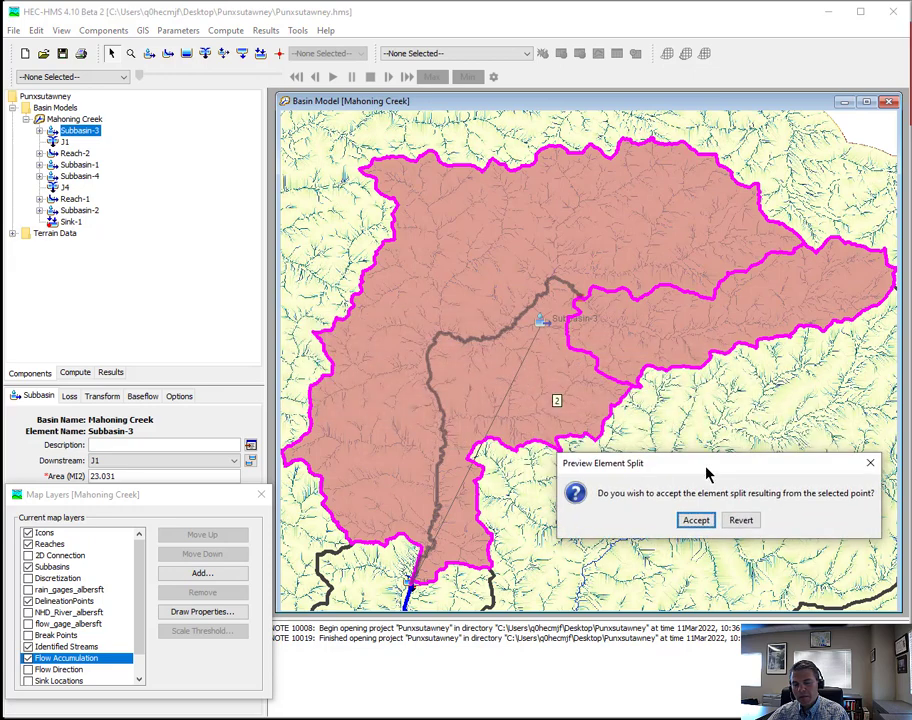
left_click(697, 521)
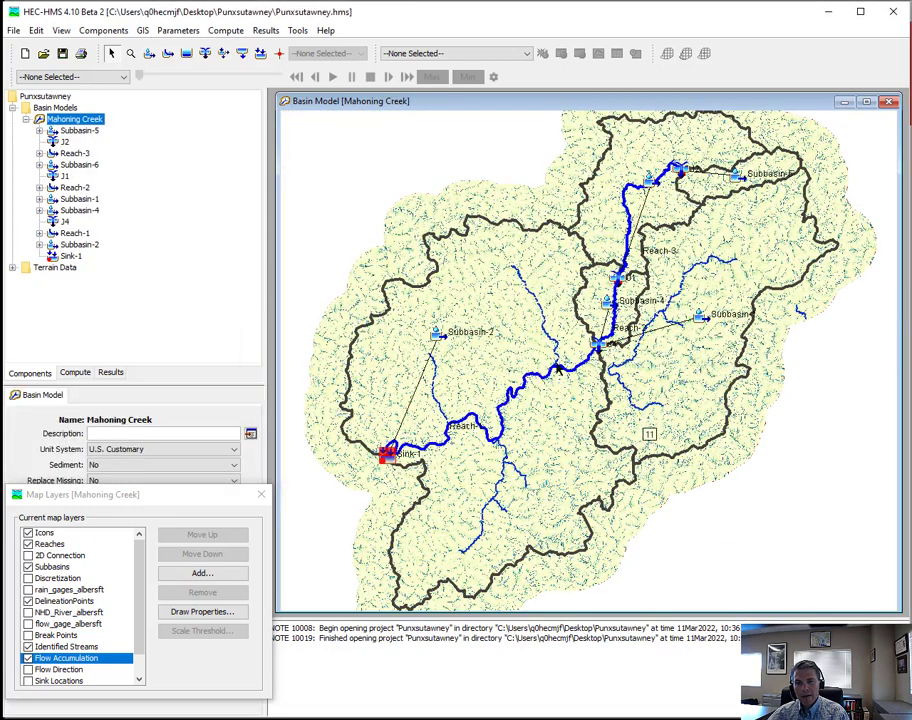
- Hide the Flow Accumulation layer and inspect Subbasin-5 and Subbasin-6 in the northern part of the basin
left_click(28, 658)
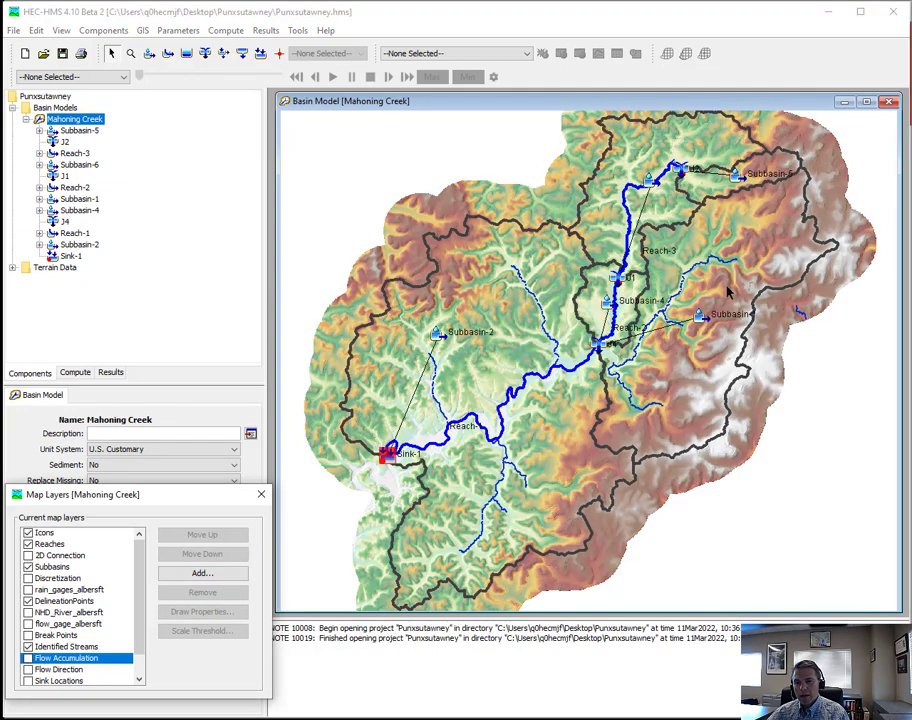
scroll(727, 287, "up", 3)
left_click_drag(717, 253, 682, 433)
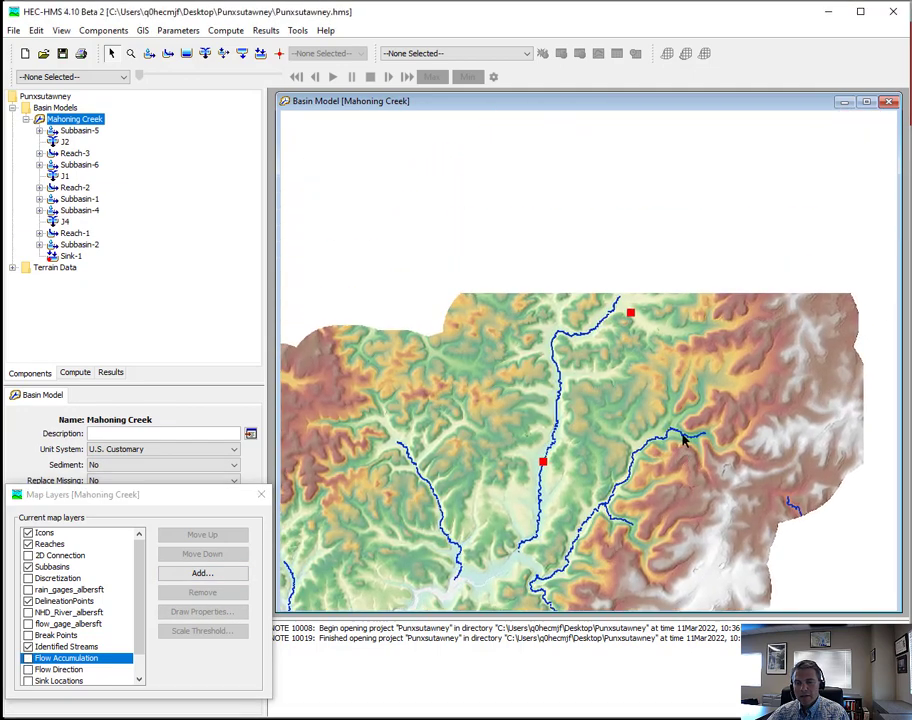
scroll(676, 363, "up", 1)
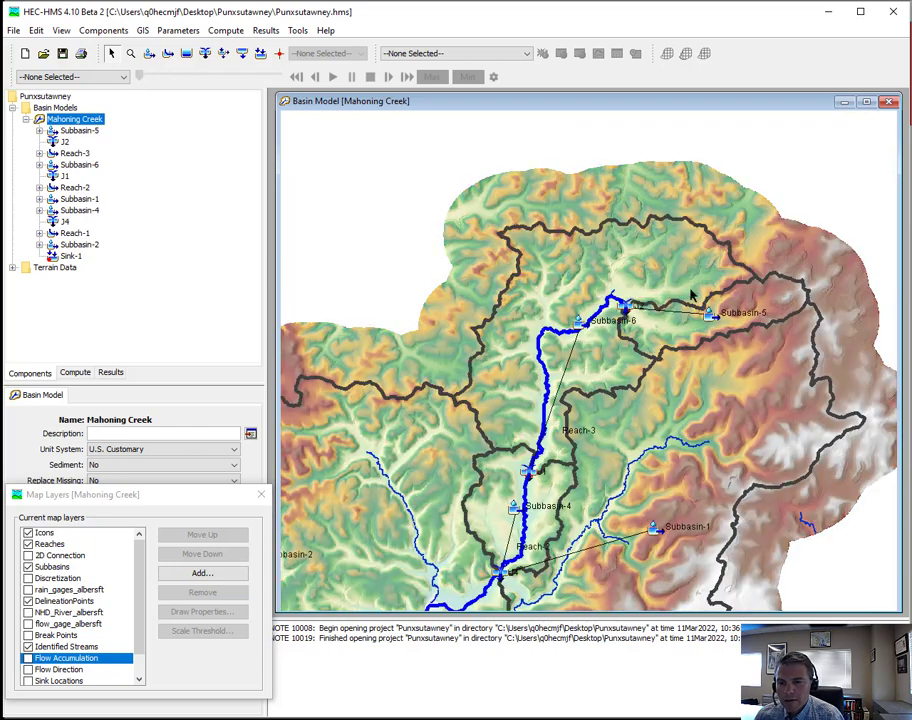
left_click(776, 311)
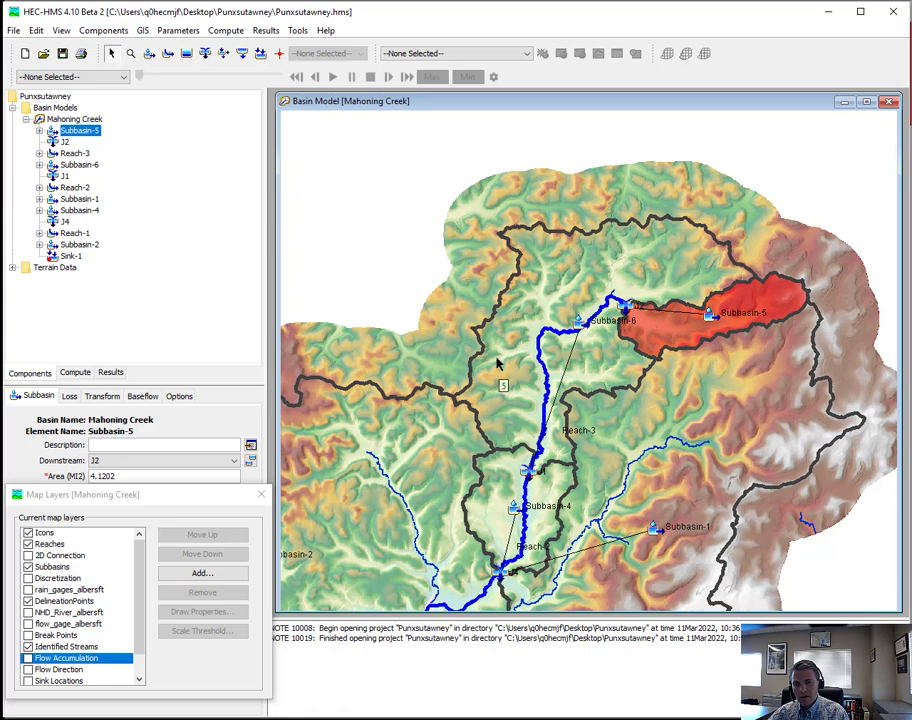
left_click(541, 285)
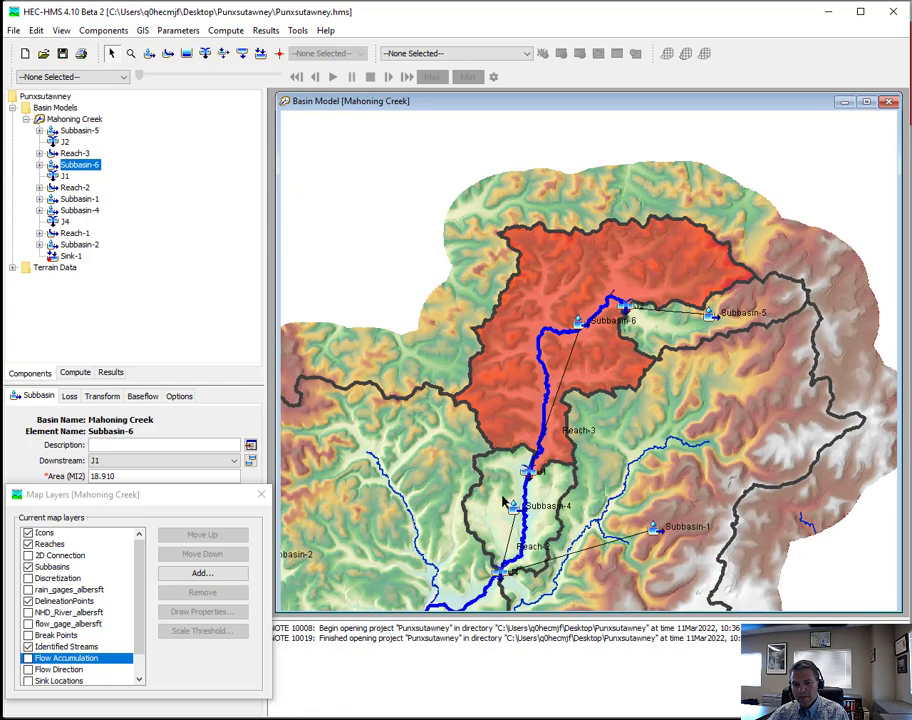
- Merge Subbasin-4, Subbasin-6 and Subbasin-5 into a single subbasin draining to junction J4
left_click(490, 541)
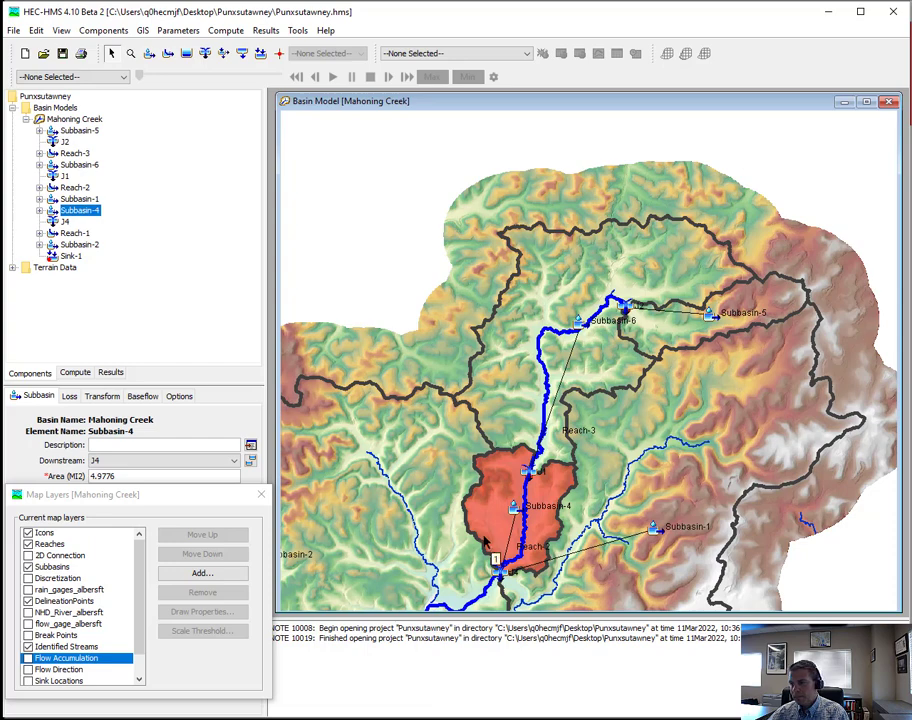
left_click(505, 396, "shift")
left_click(647, 317, "shift")
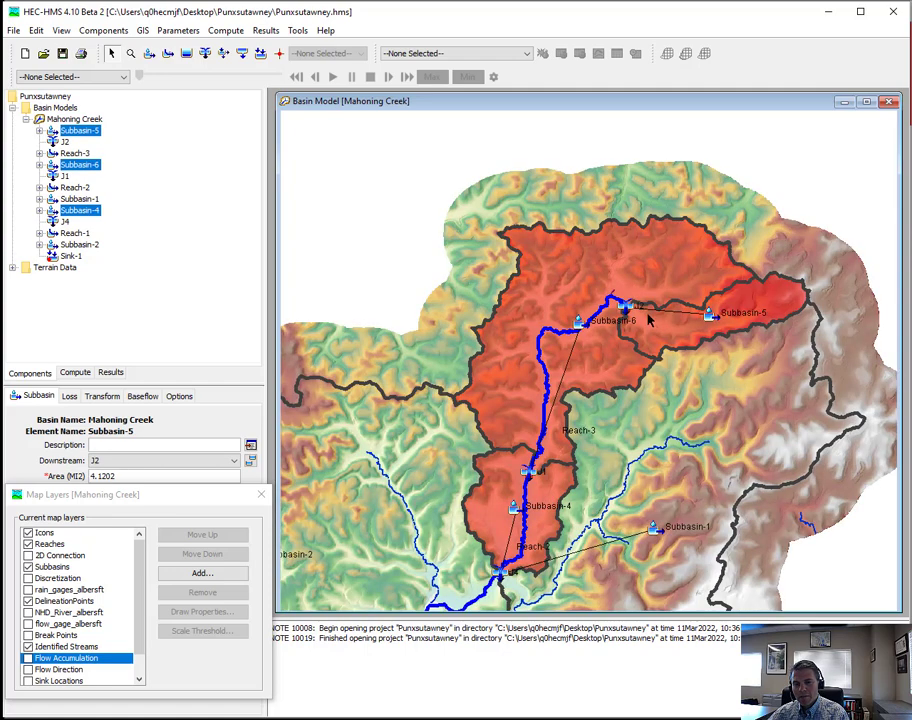
left_click(143, 30)
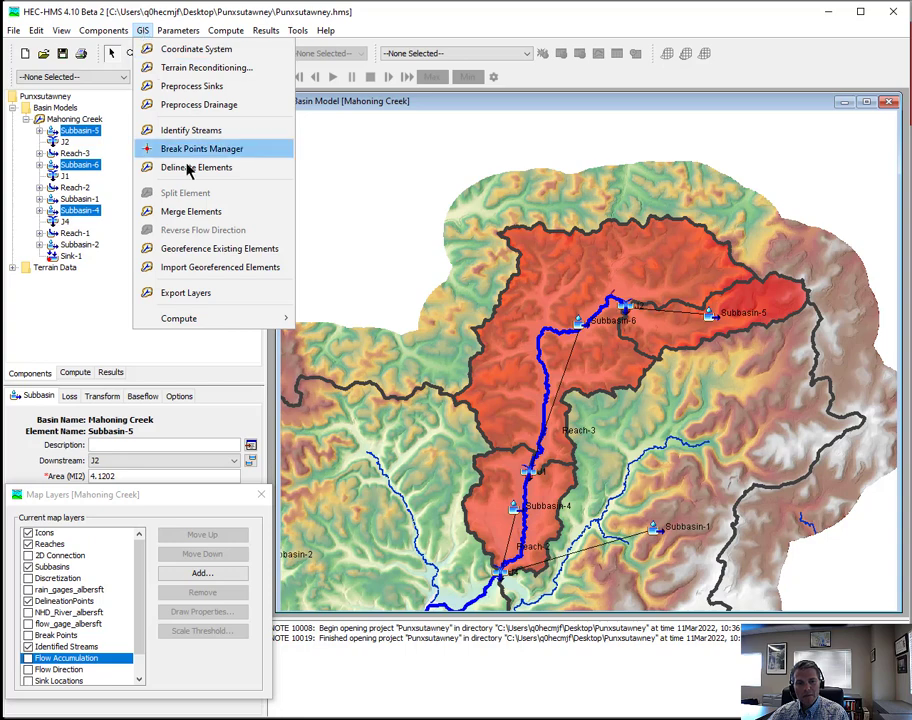
left_click(191, 211)
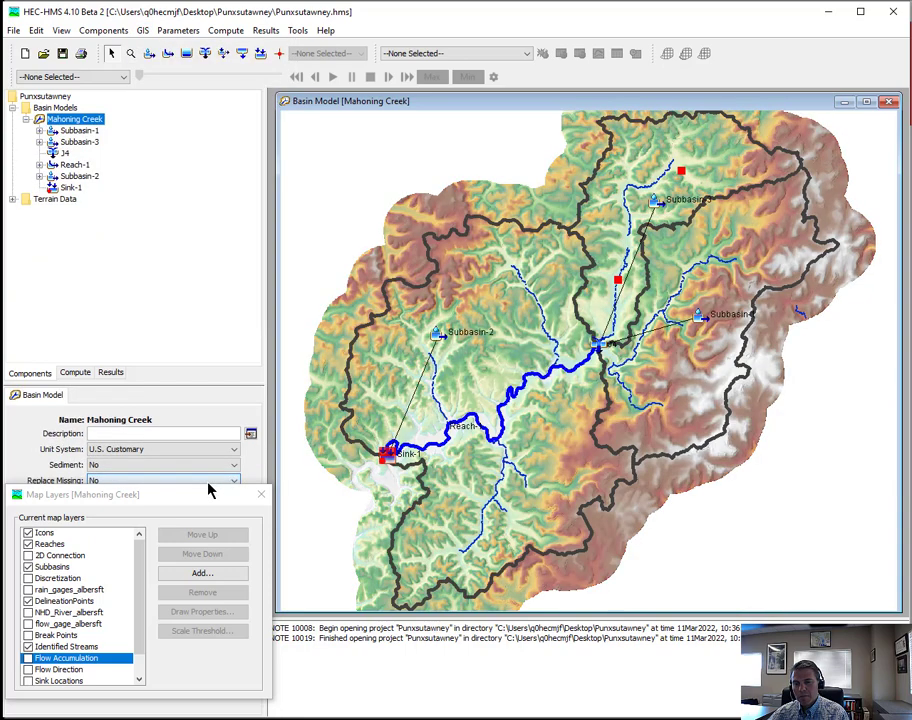